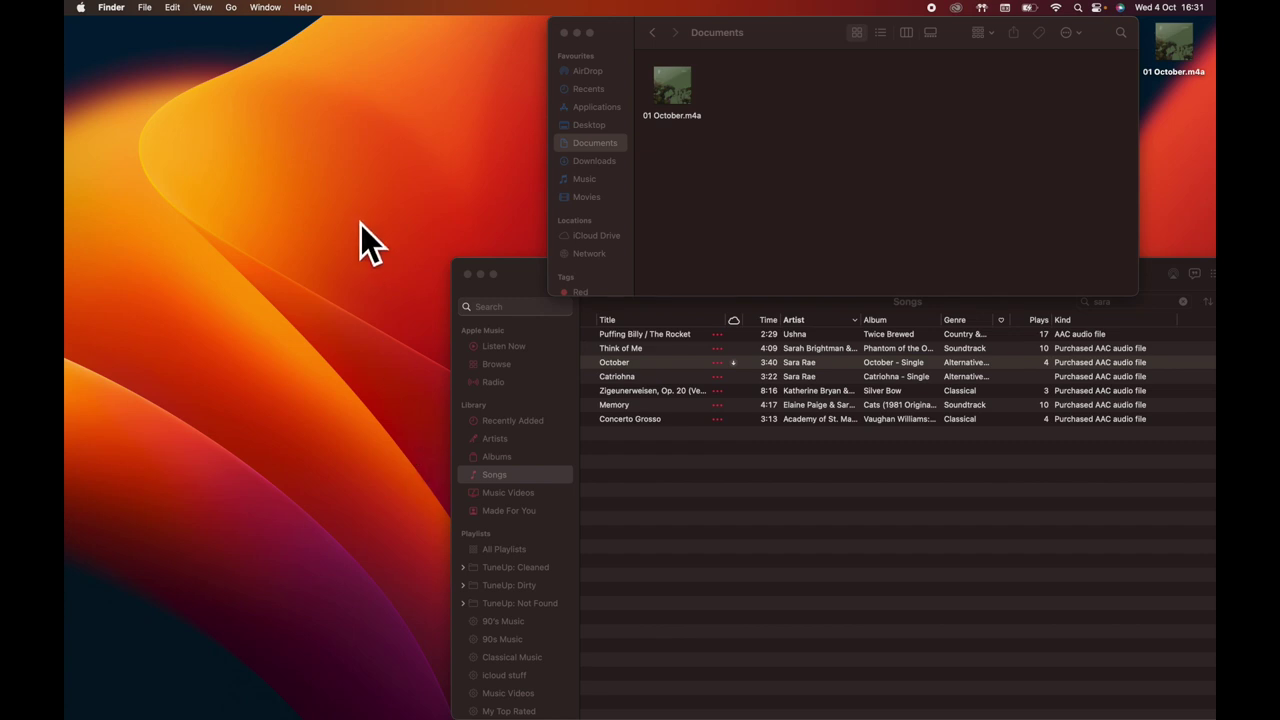
- Launch QLab 5 from the Dock and create a new untitled workspace
mouse_move(729, 686)
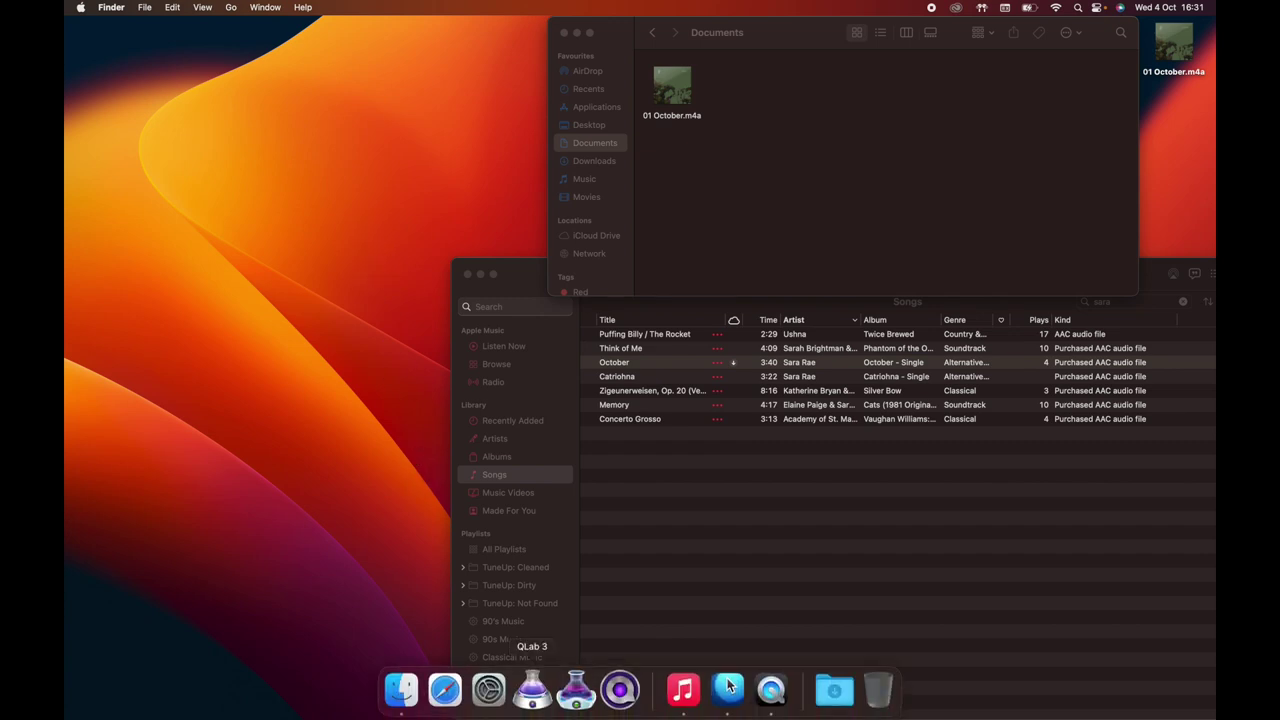
mouse_move(637, 714)
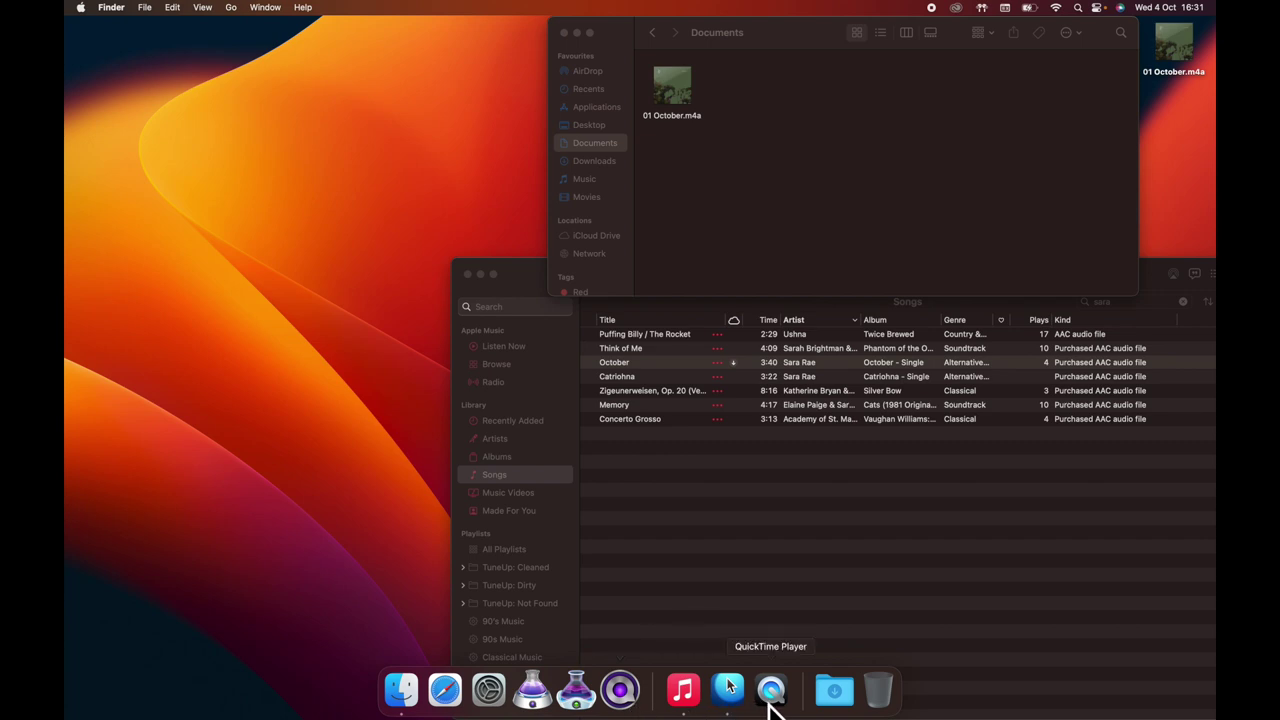
left_click(620, 700)
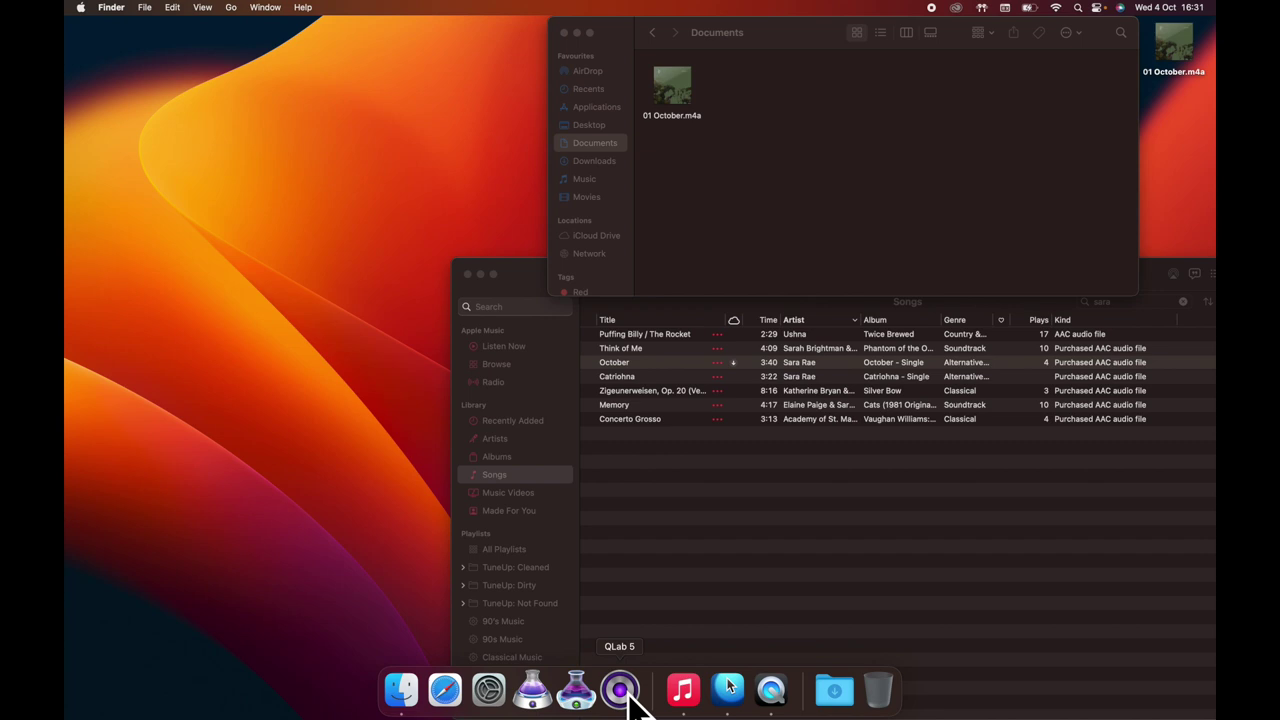
left_click(629, 699)
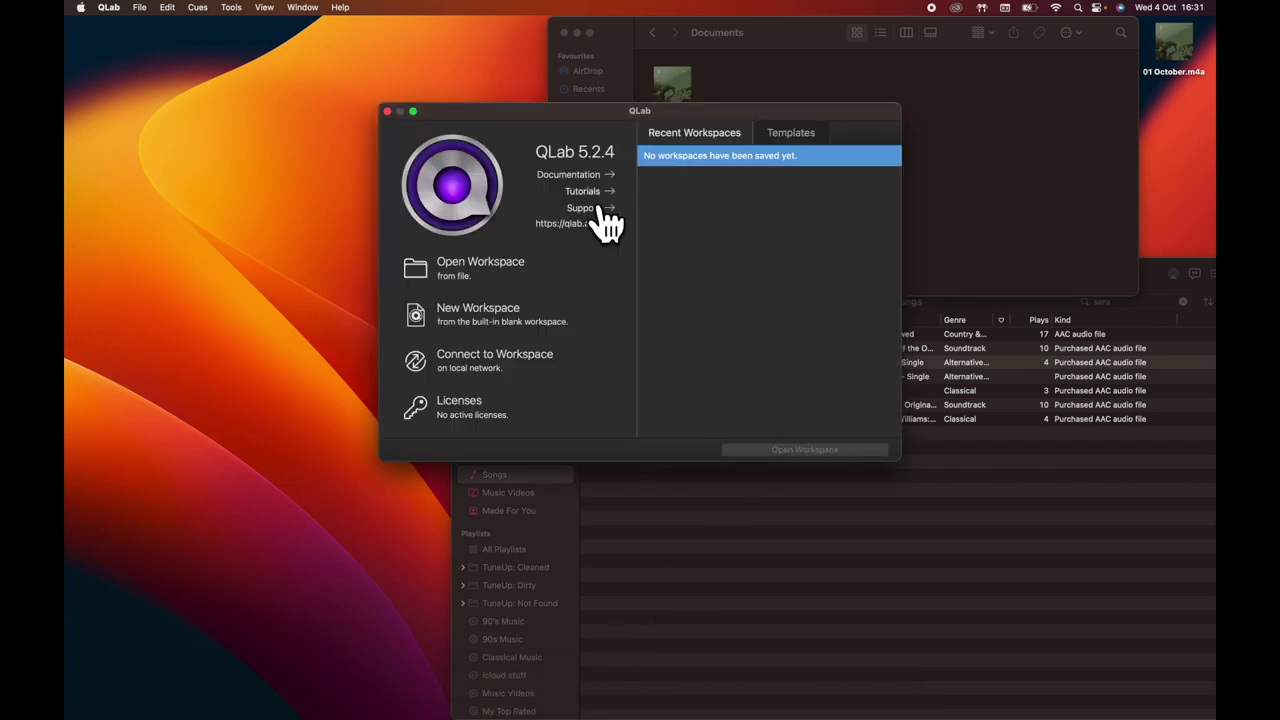
left_click(477, 318)
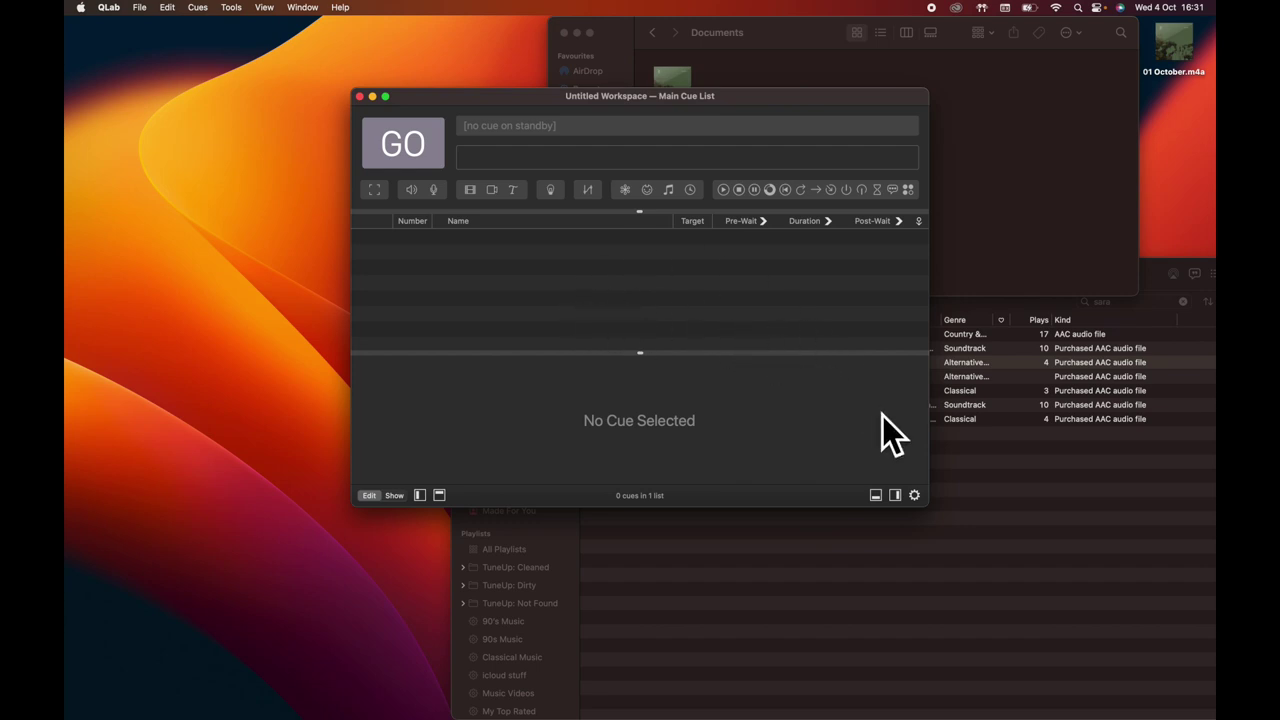
- In the workspace Audio settings, switch Patch 1's device from the AirPods to System Output
left_click(922, 501)
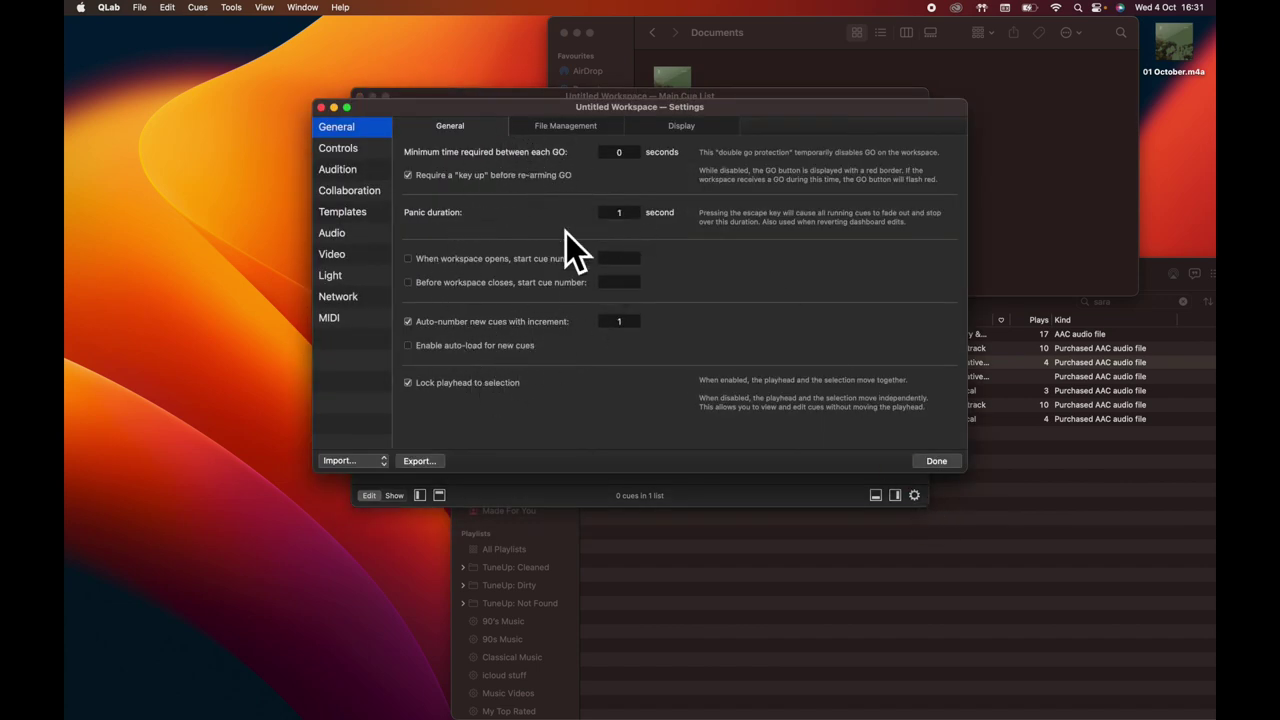
left_click(574, 139)
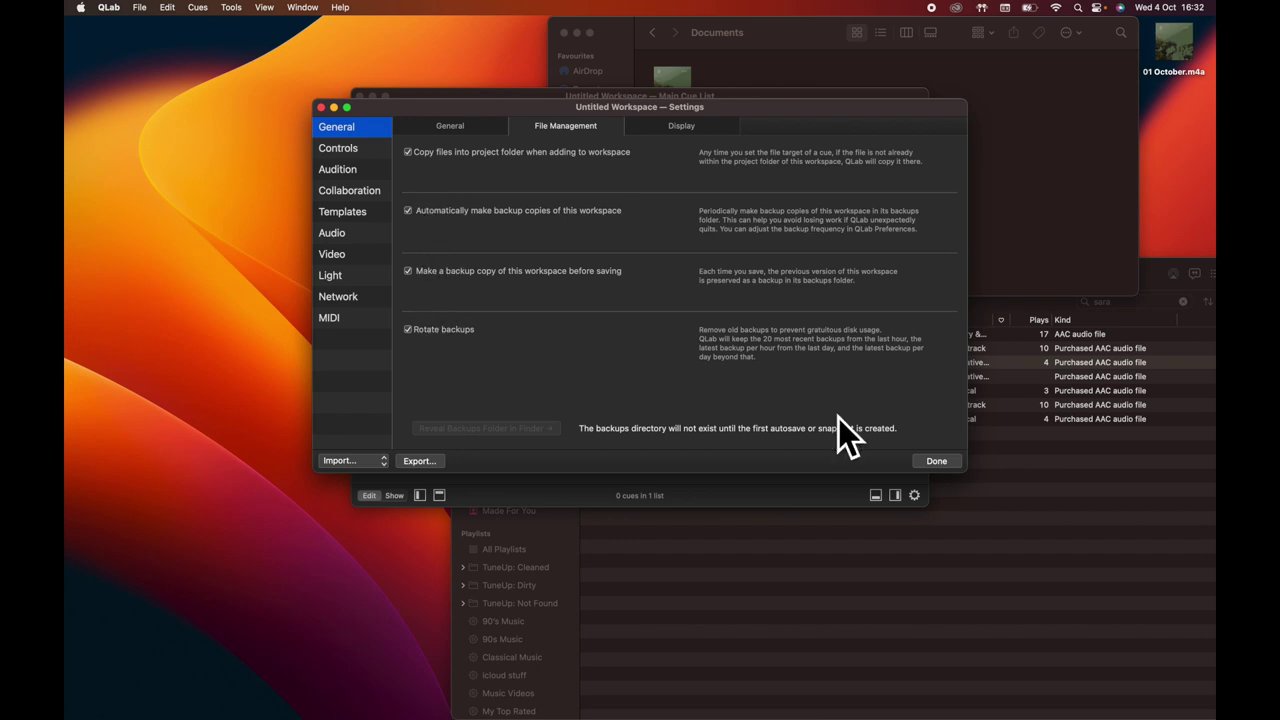
left_click(357, 242)
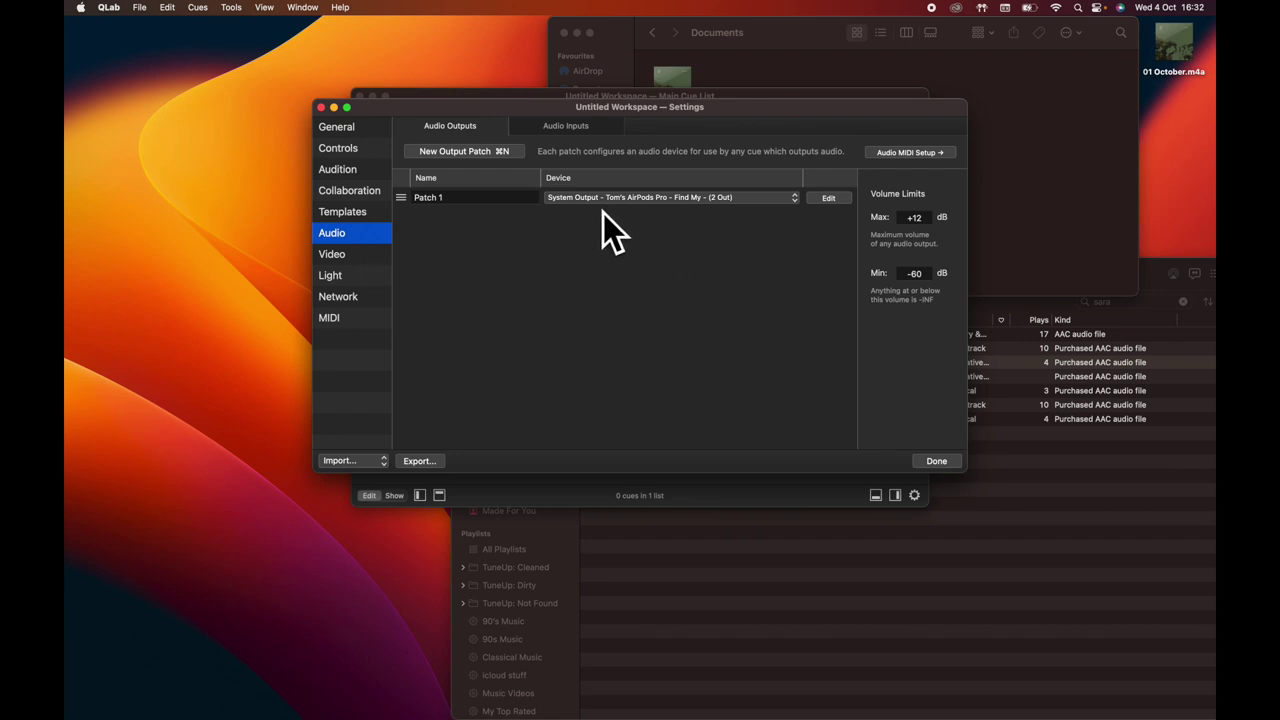
left_click(798, 200)
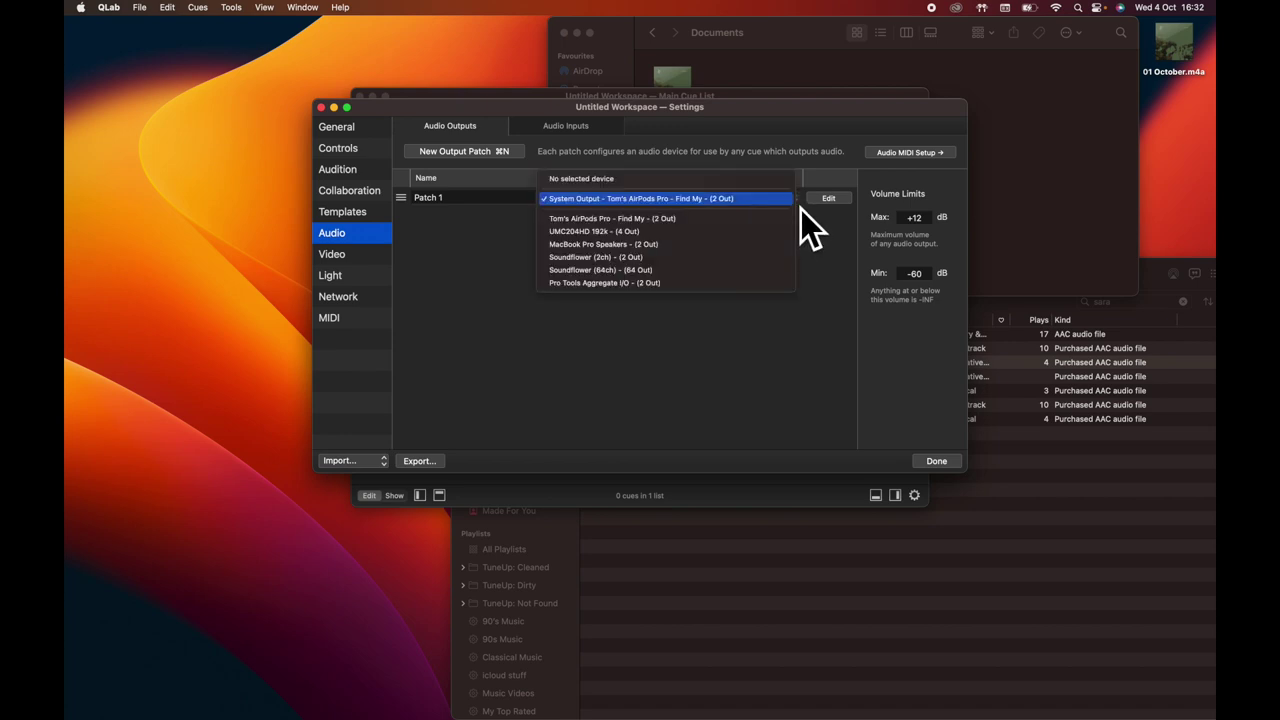
left_click(607, 223)
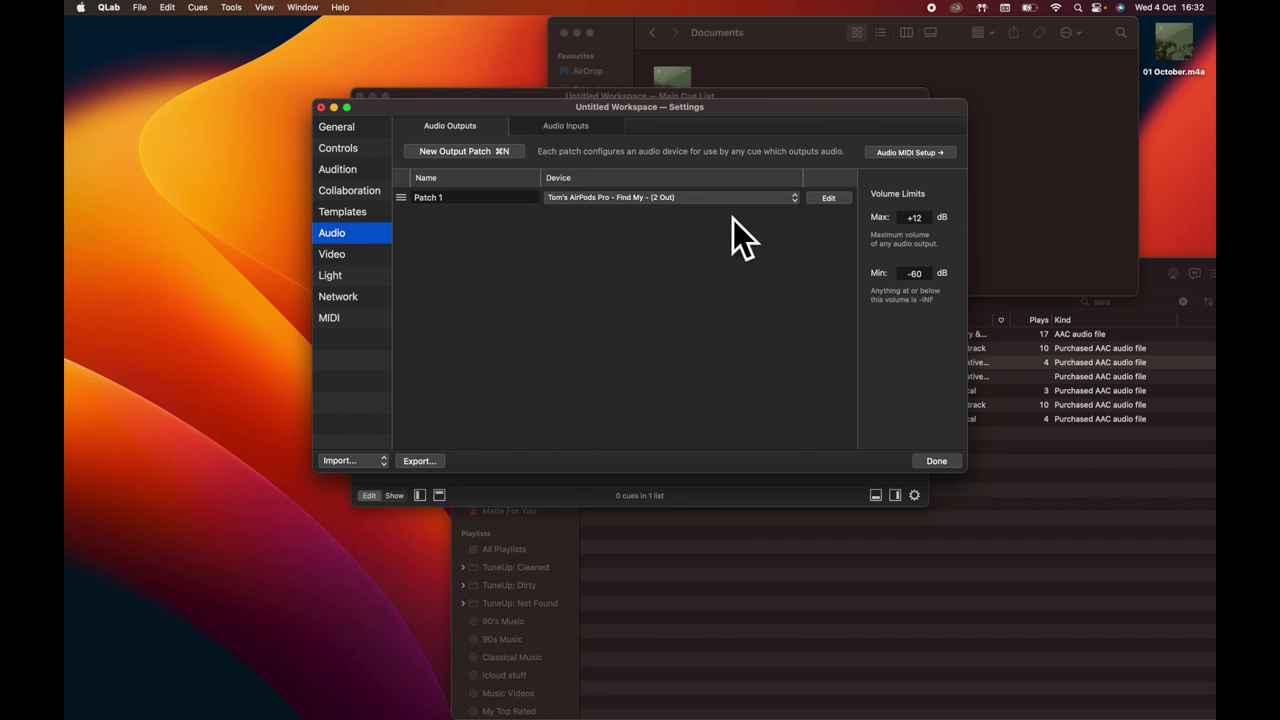
left_click(803, 209)
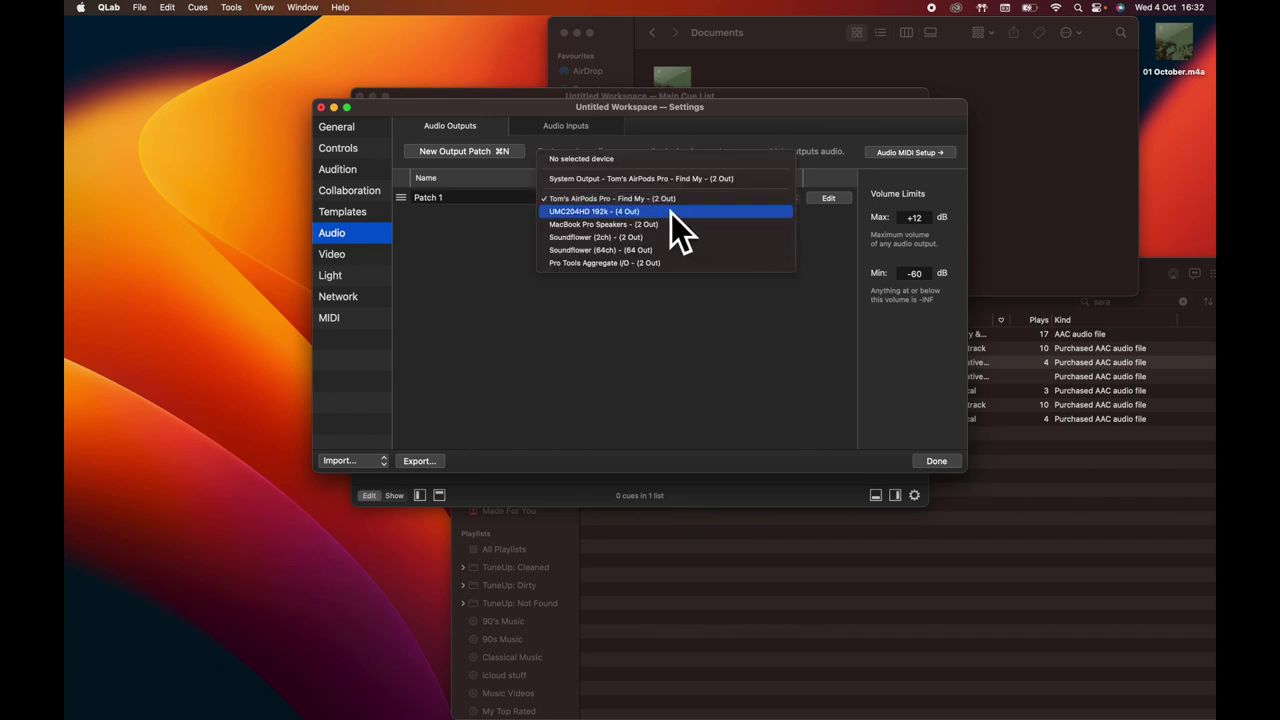
left_click(584, 180)
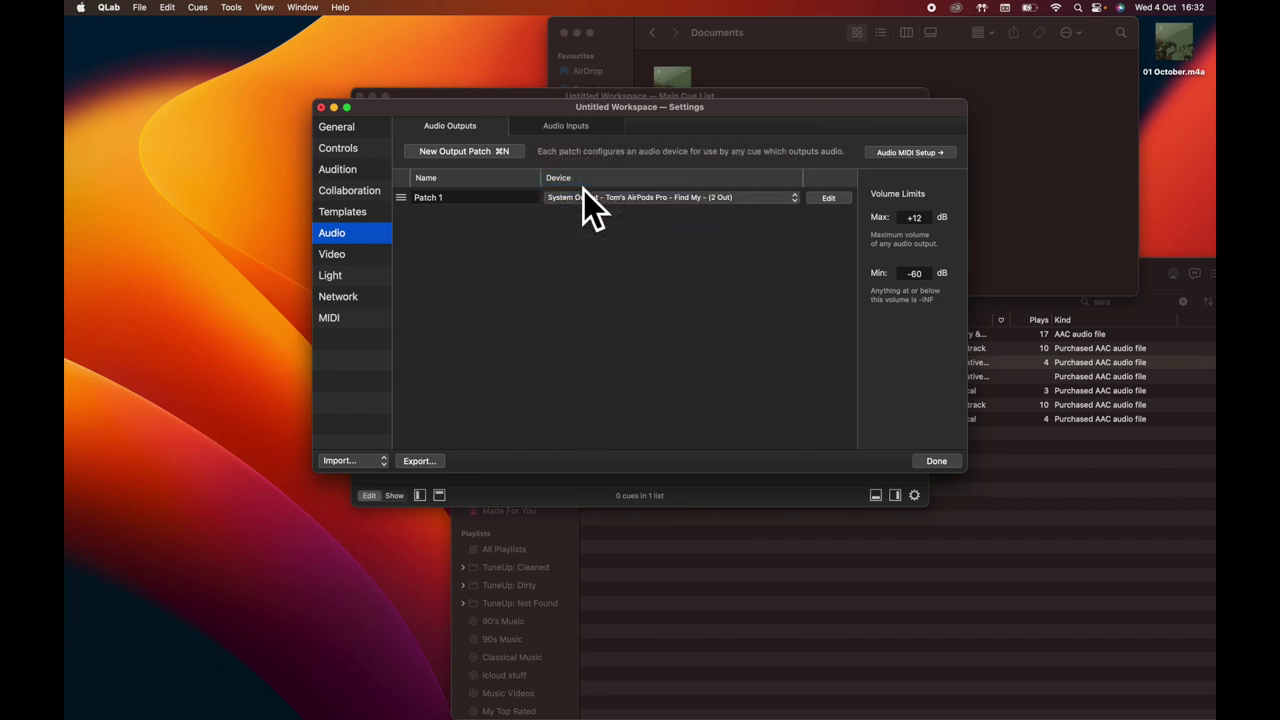
left_click(936, 462)
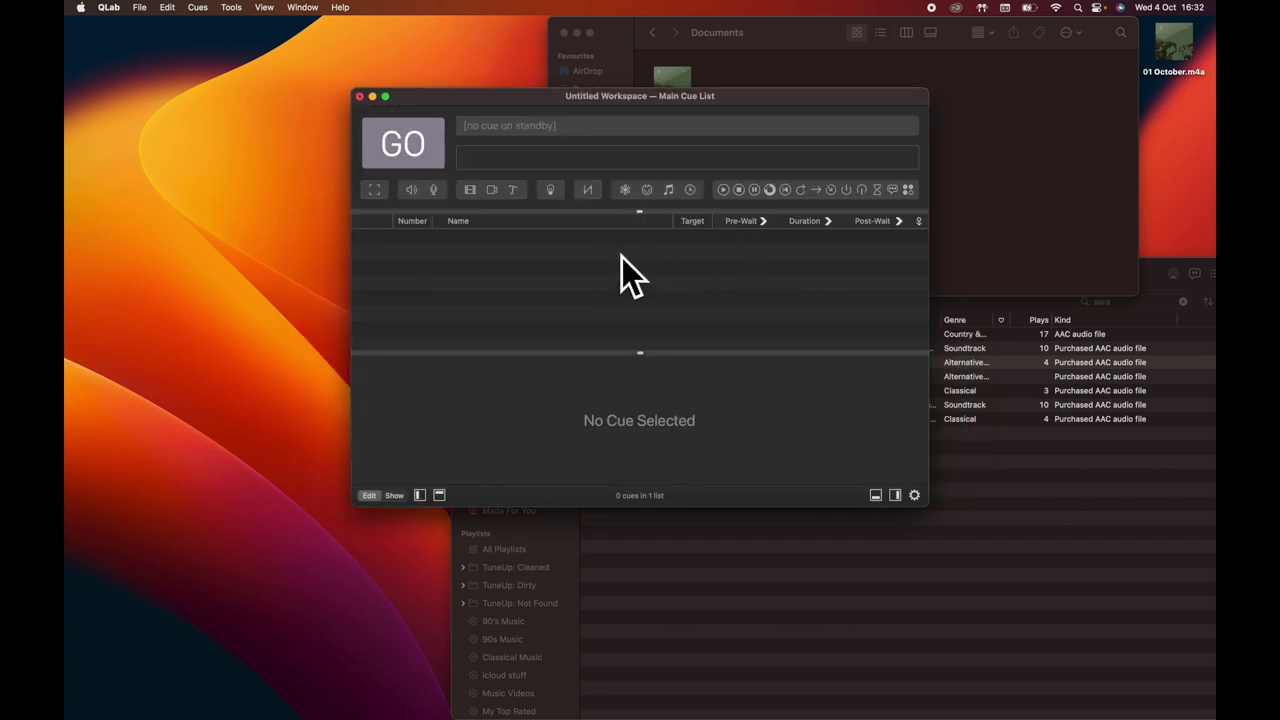
- Save the workspace as 'Quick start 1' via File > Save
left_click(141, 10)
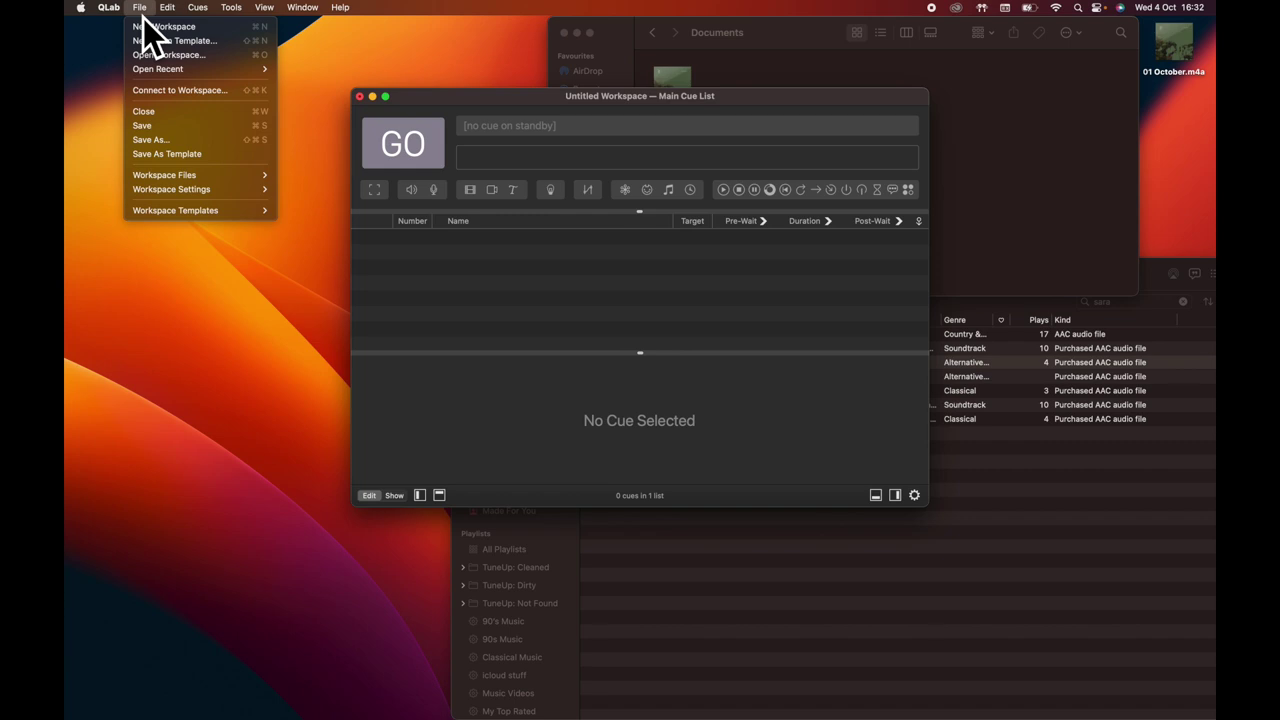
left_click(174, 126)
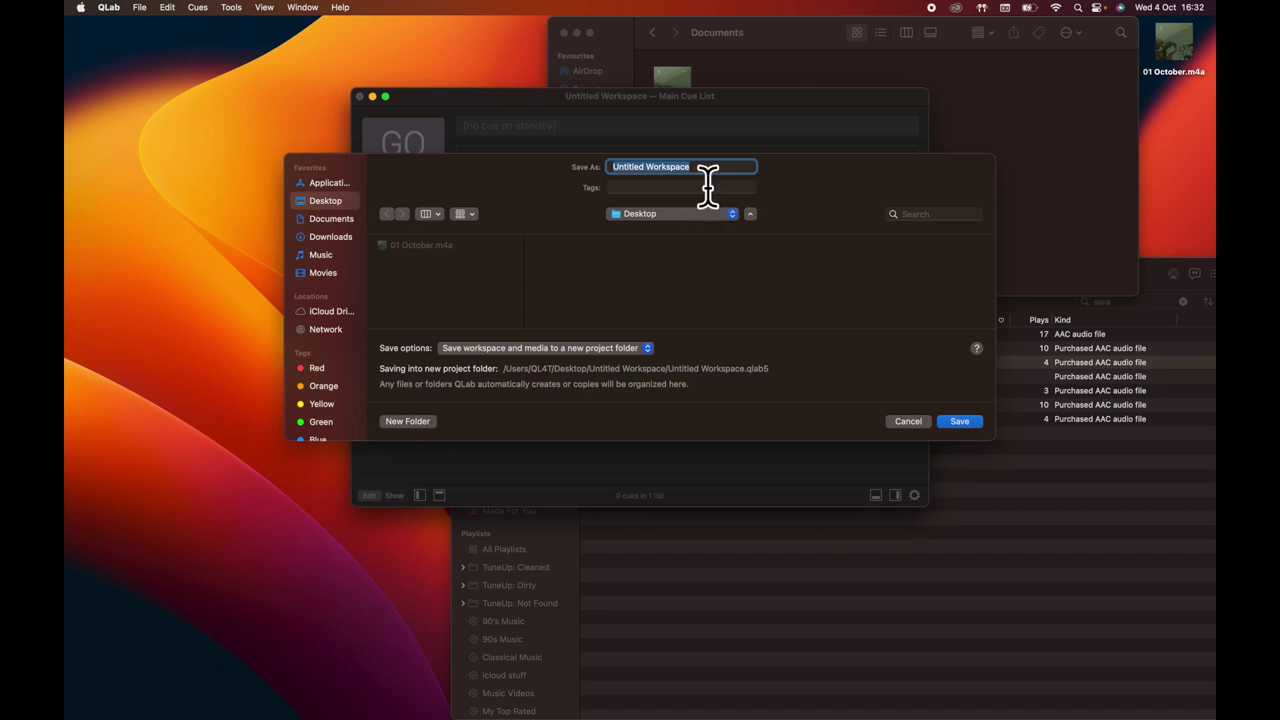
type("Quick s")
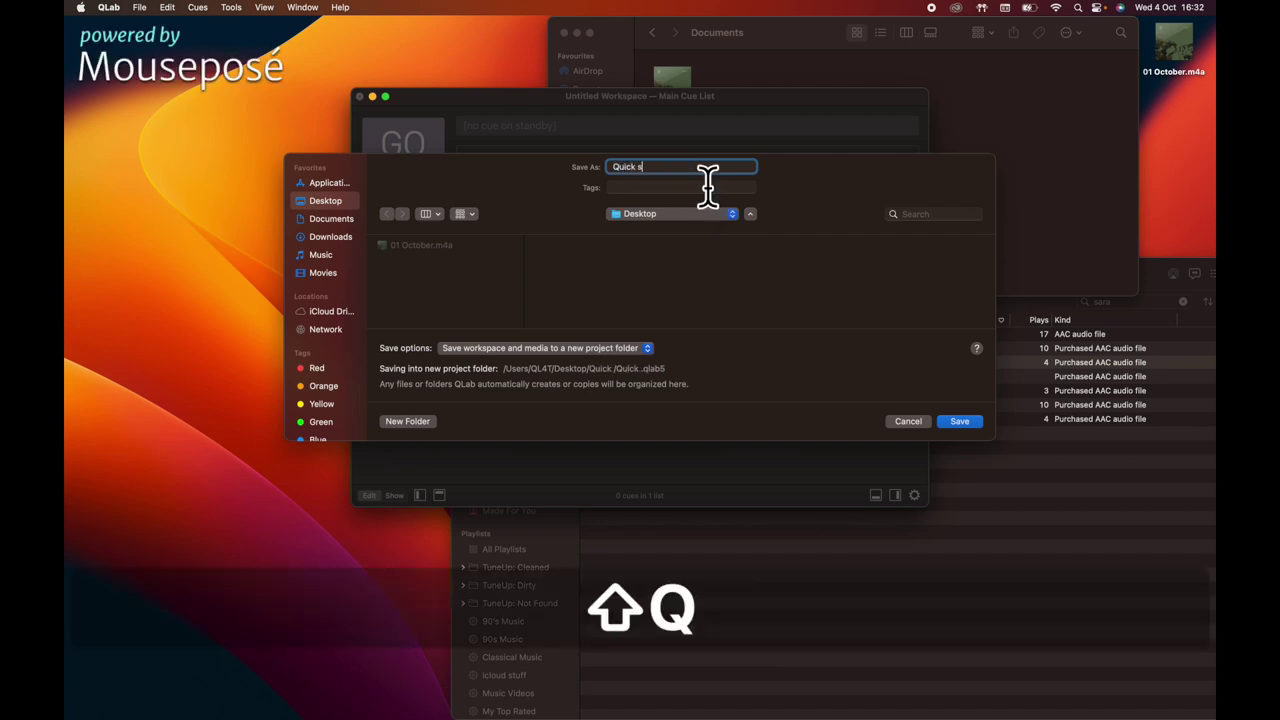
type("tart 1")
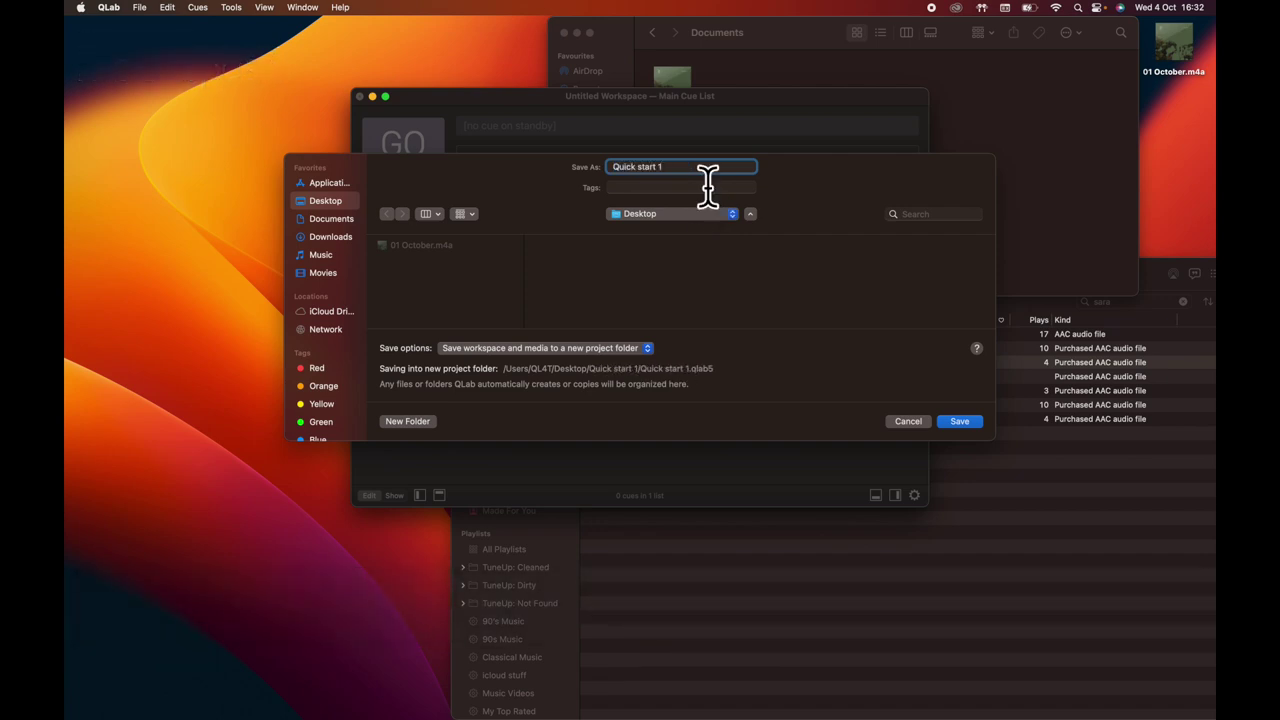
key("Return")
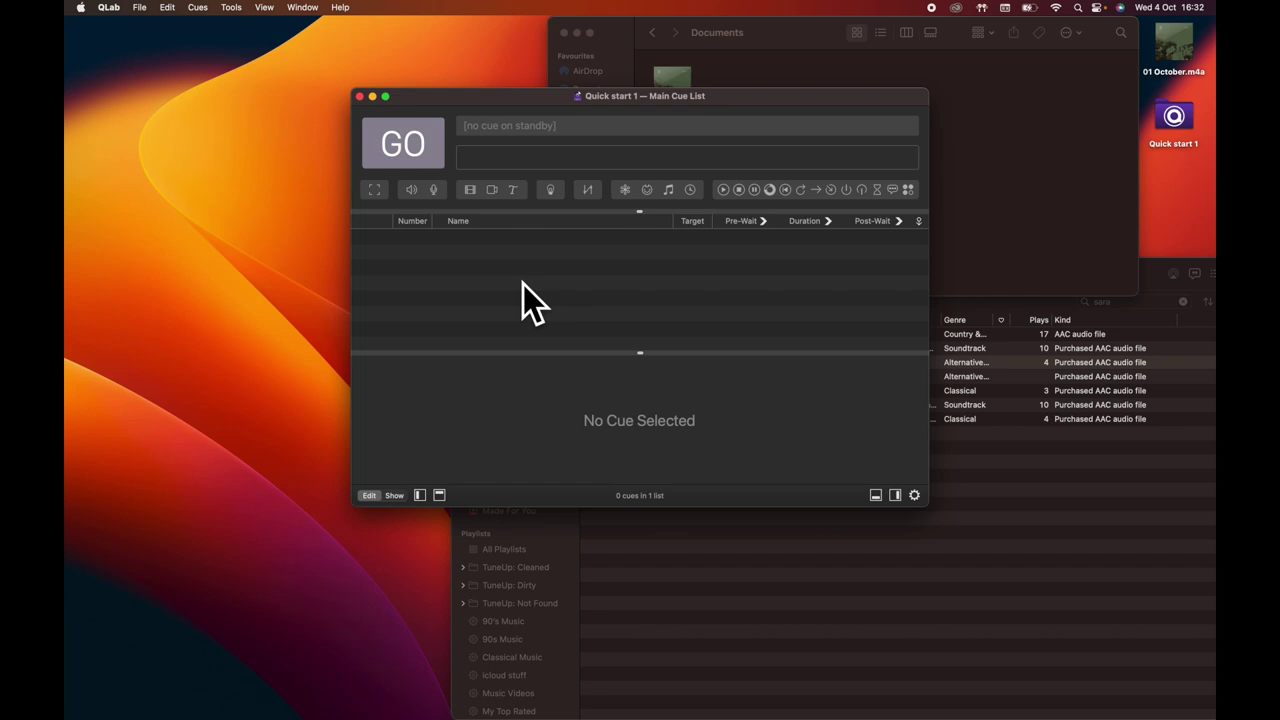
- Move the Quick start 1 folder to the Bin, empty the Bin permanently, and close the workspace
left_click(1170, 118)
left_click_drag(1097, 317, 885, 700)
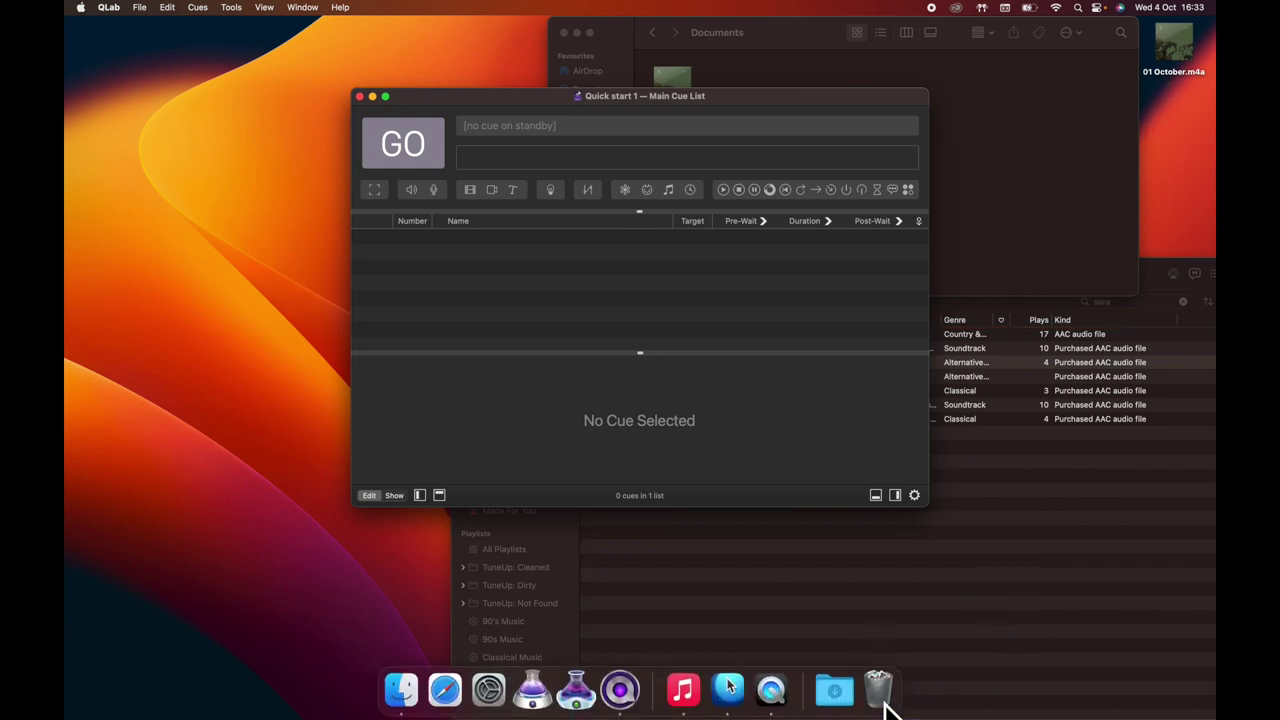
right_click(883, 702)
left_click(890, 643)
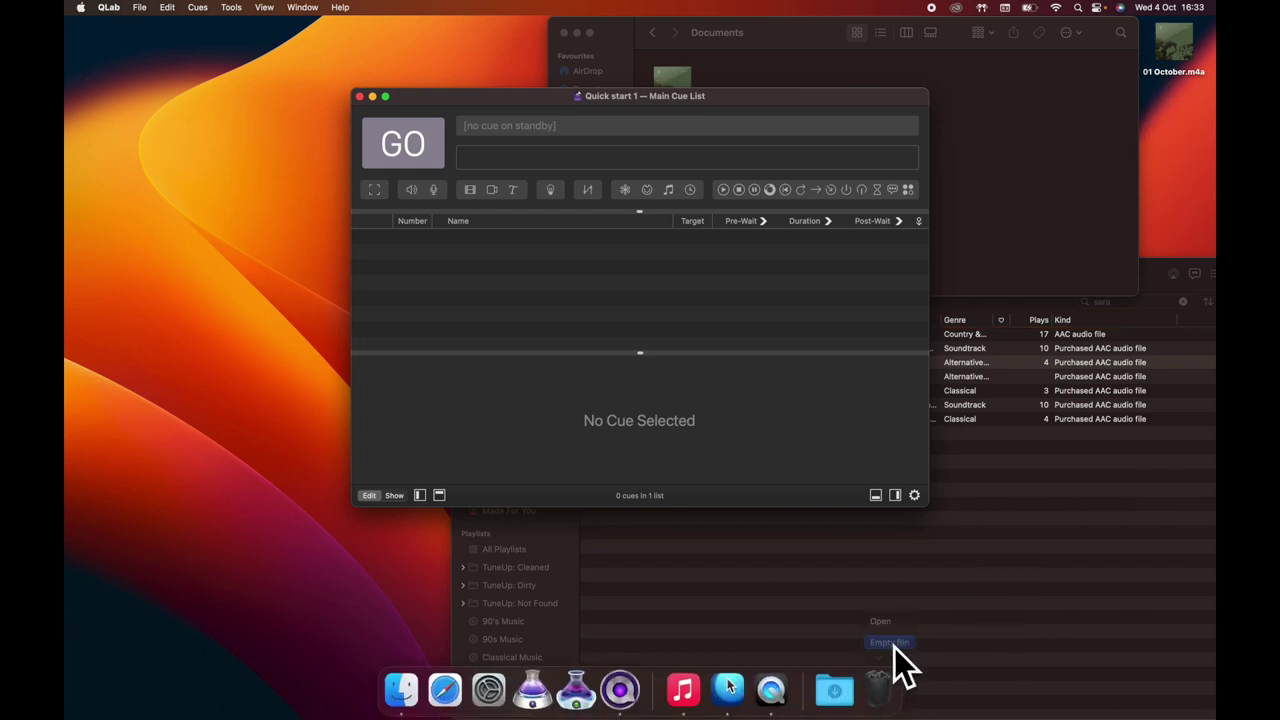
left_click(680, 287)
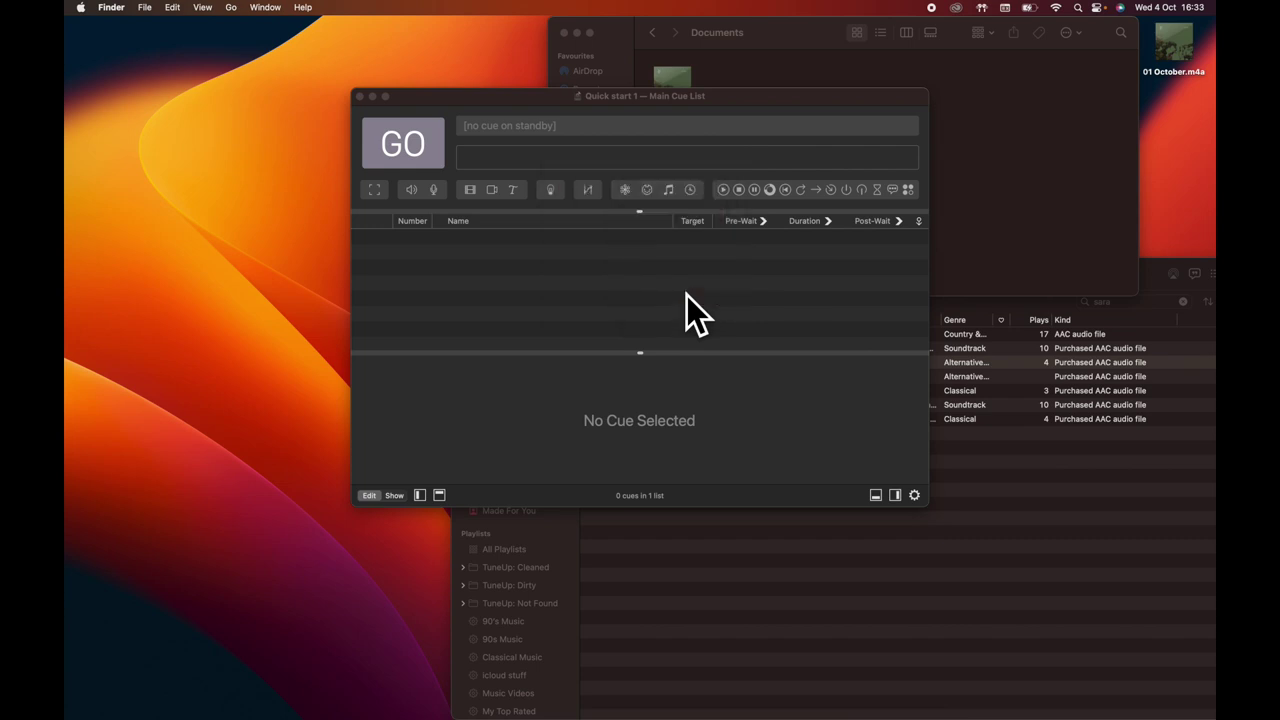
left_click(360, 97)
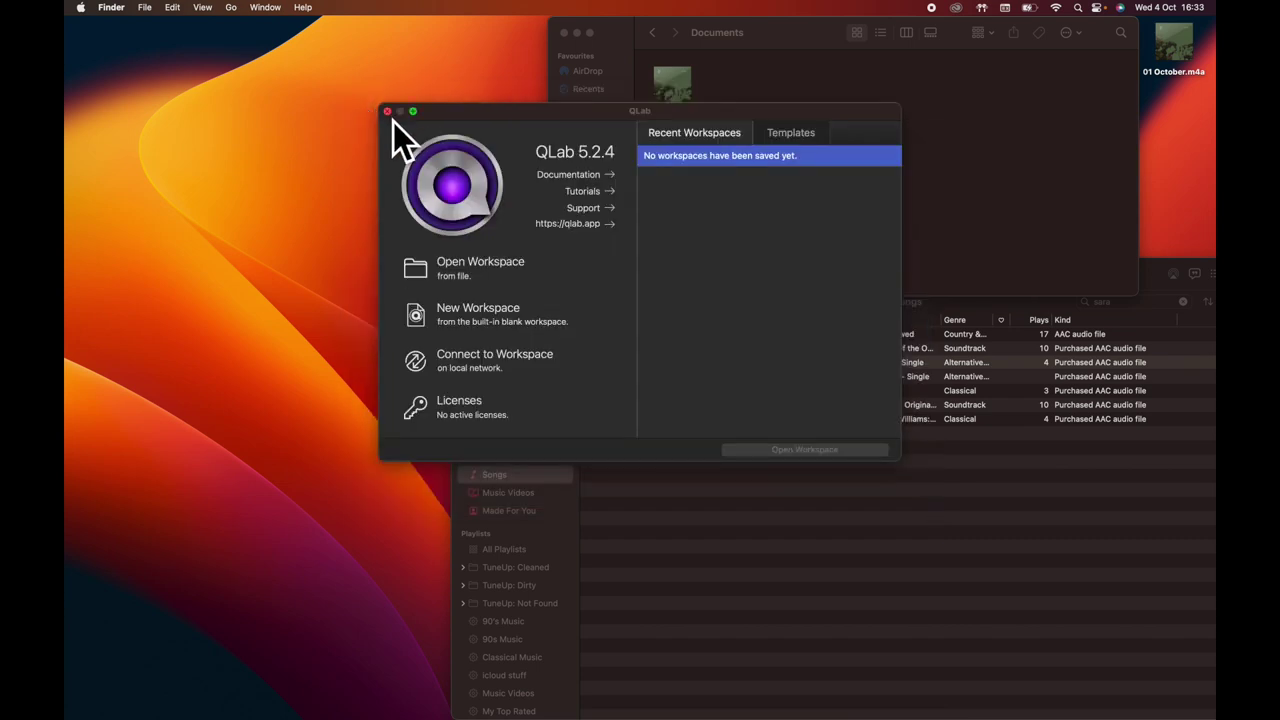
- Bring the QLab welcome window to the front
left_click(450, 117)
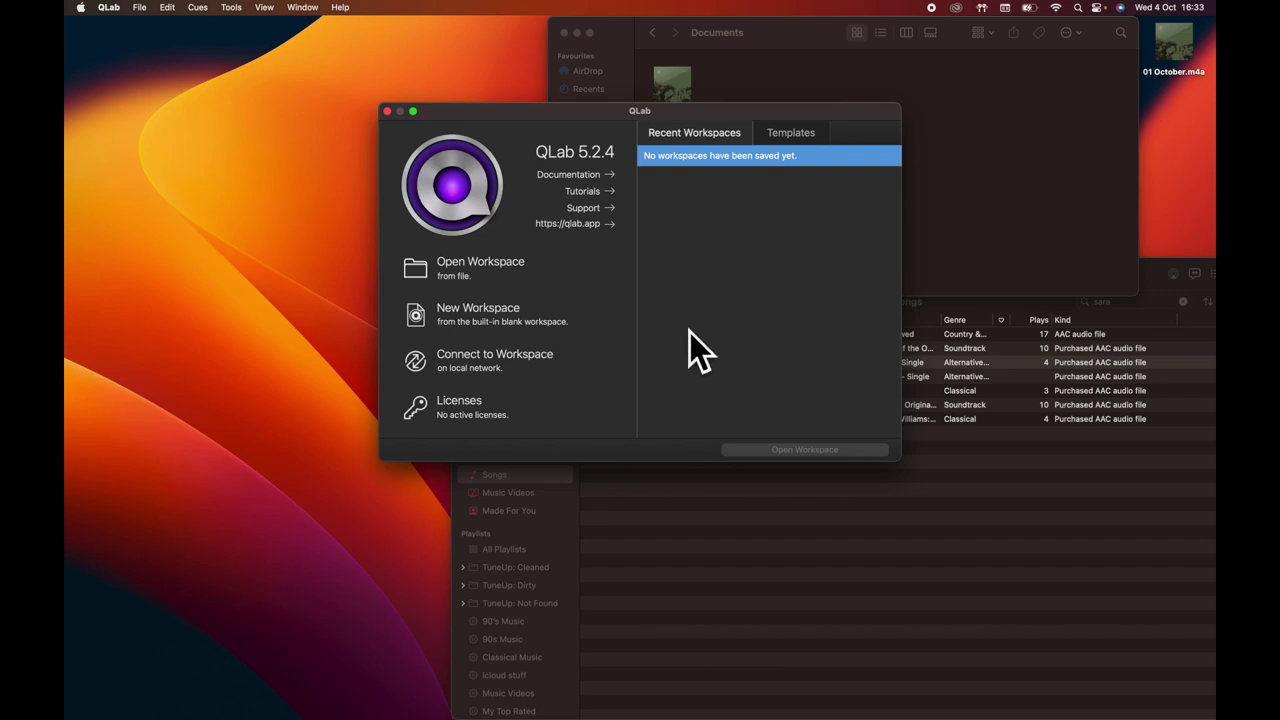
left_click(508, 274)
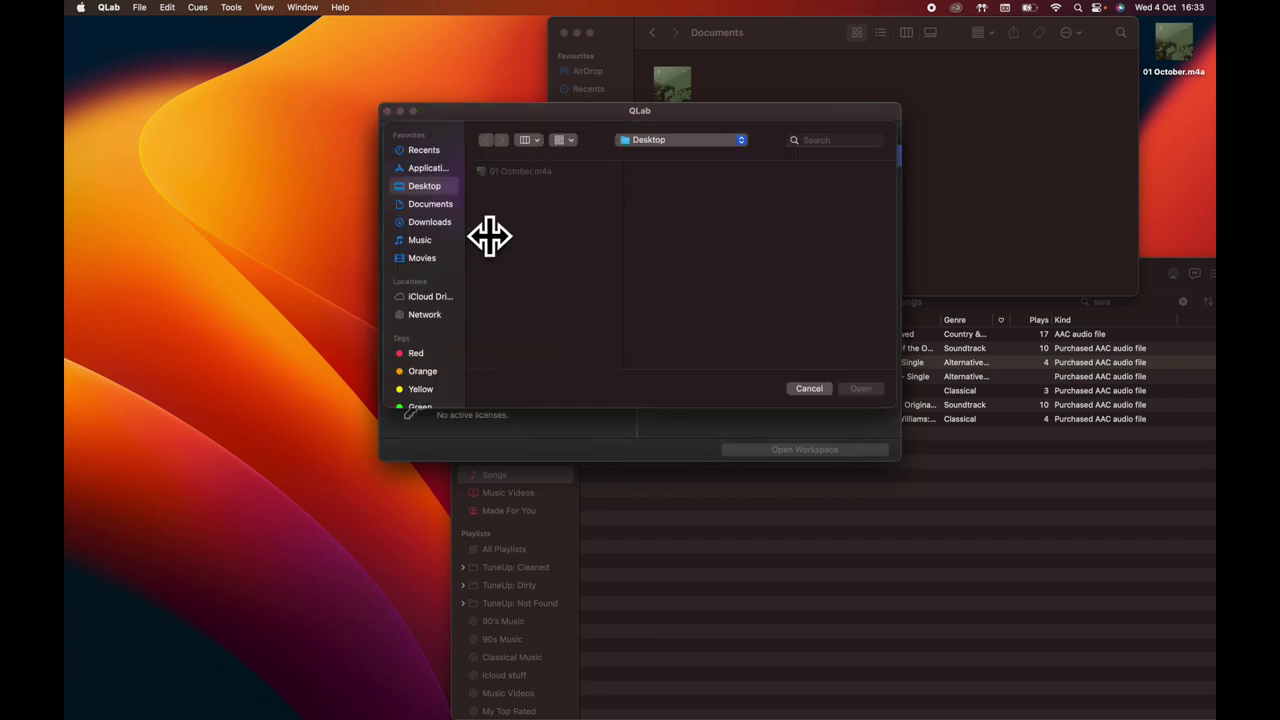
left_click(432, 205)
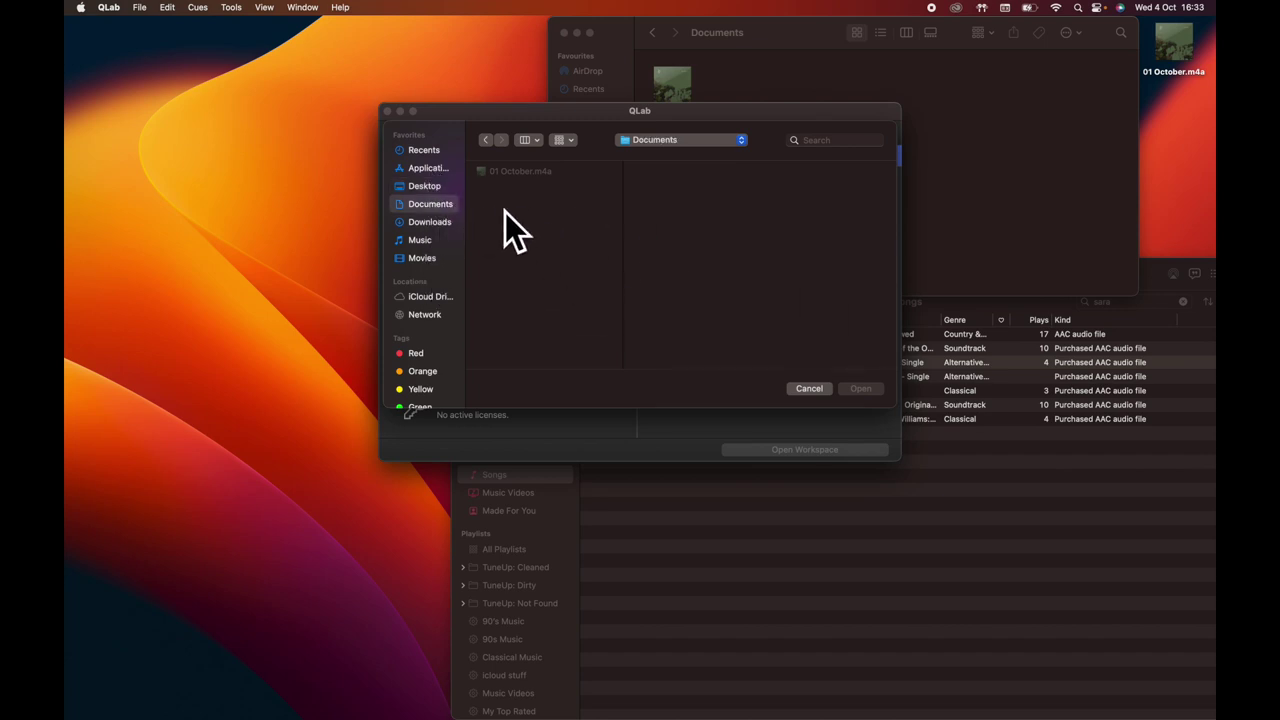
left_click(809, 389)
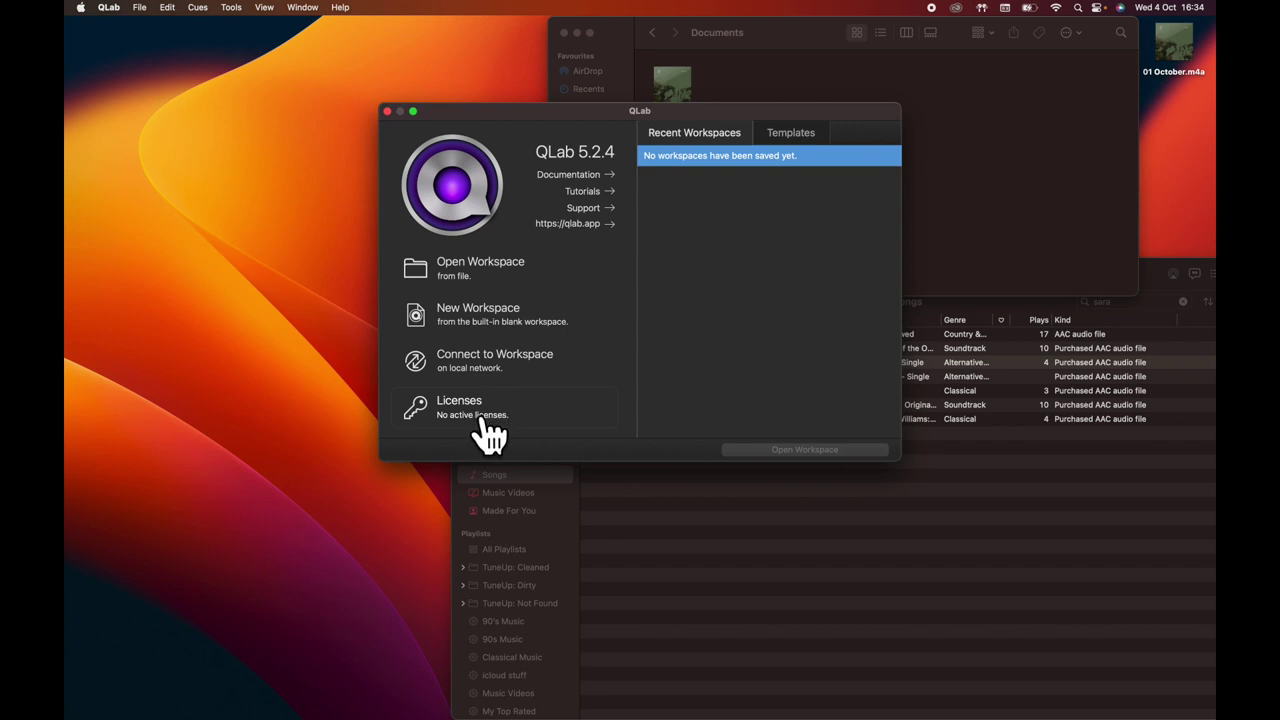
left_click(519, 328)
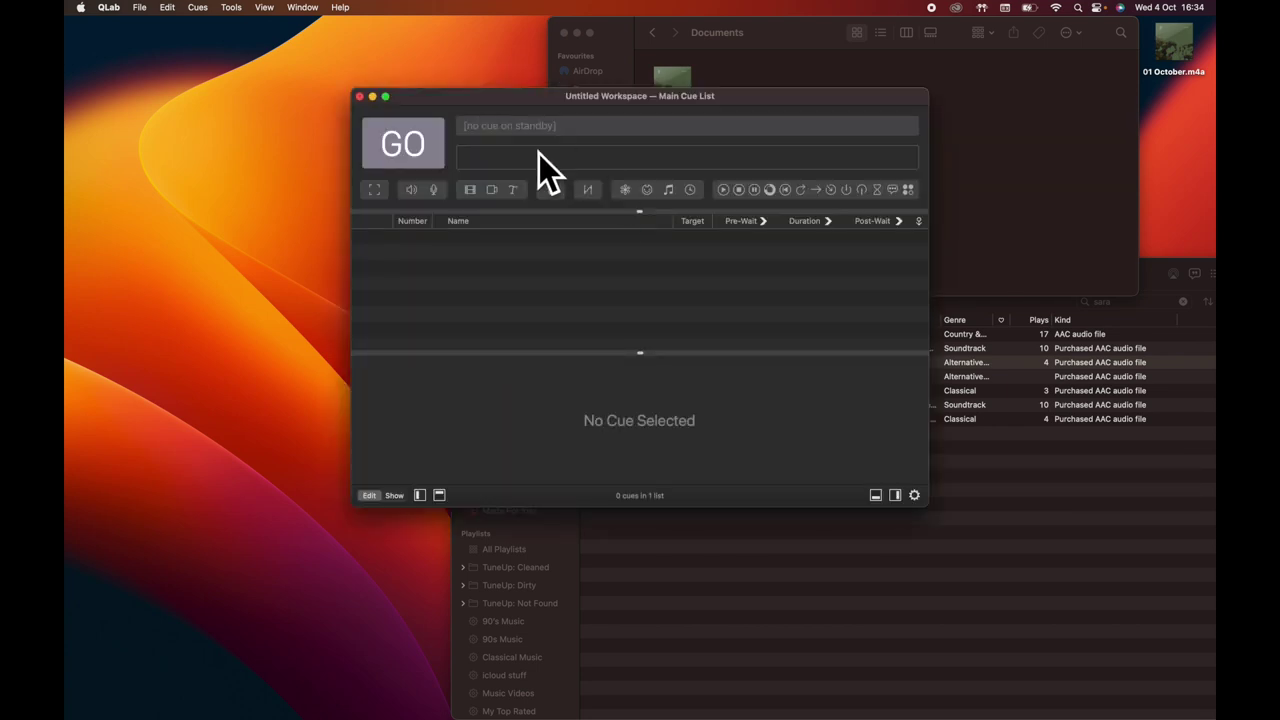
left_click(921, 502)
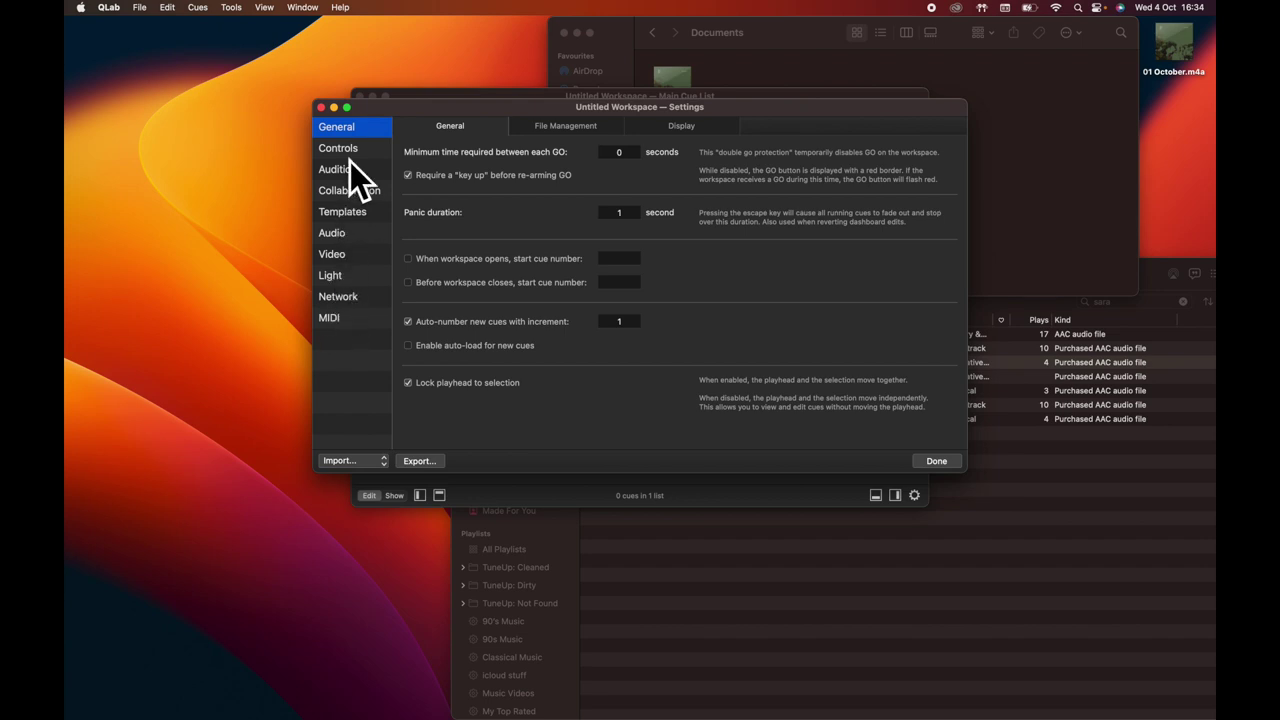
- Review the Display and File Management workspace settings, then open the QLab menu
left_click(690, 138)
left_click(594, 133)
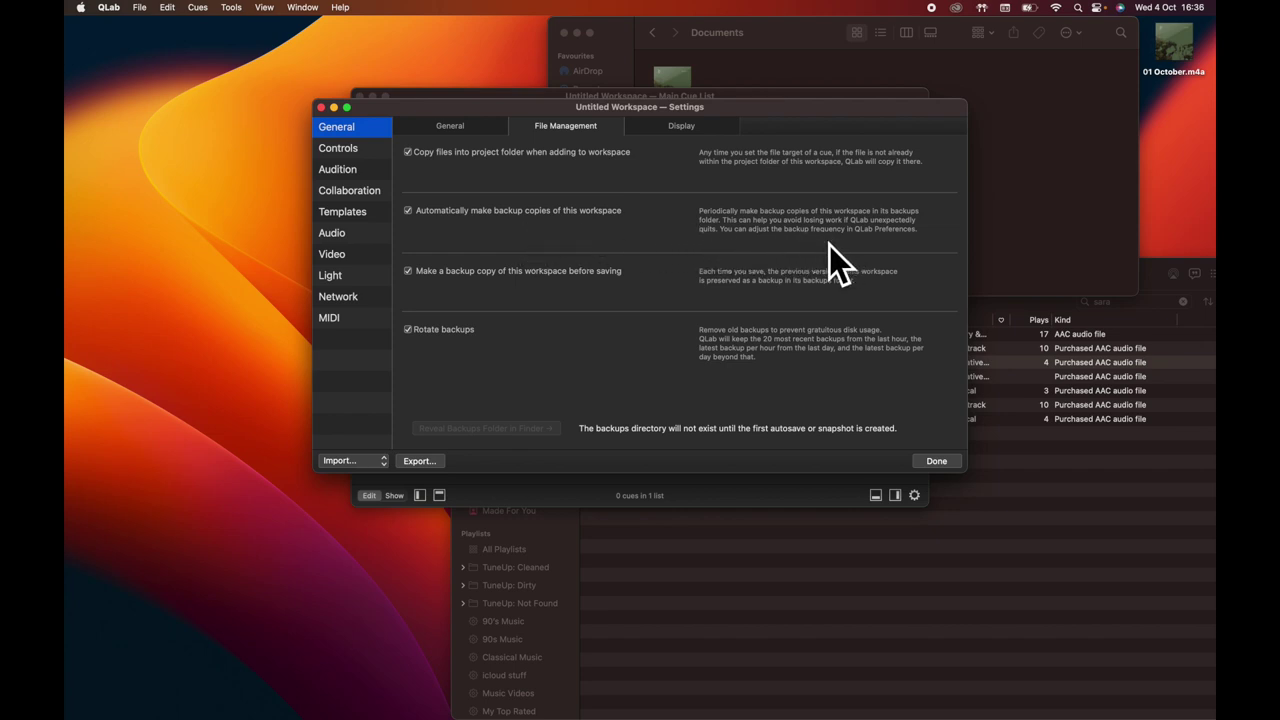
left_click(110, 9)
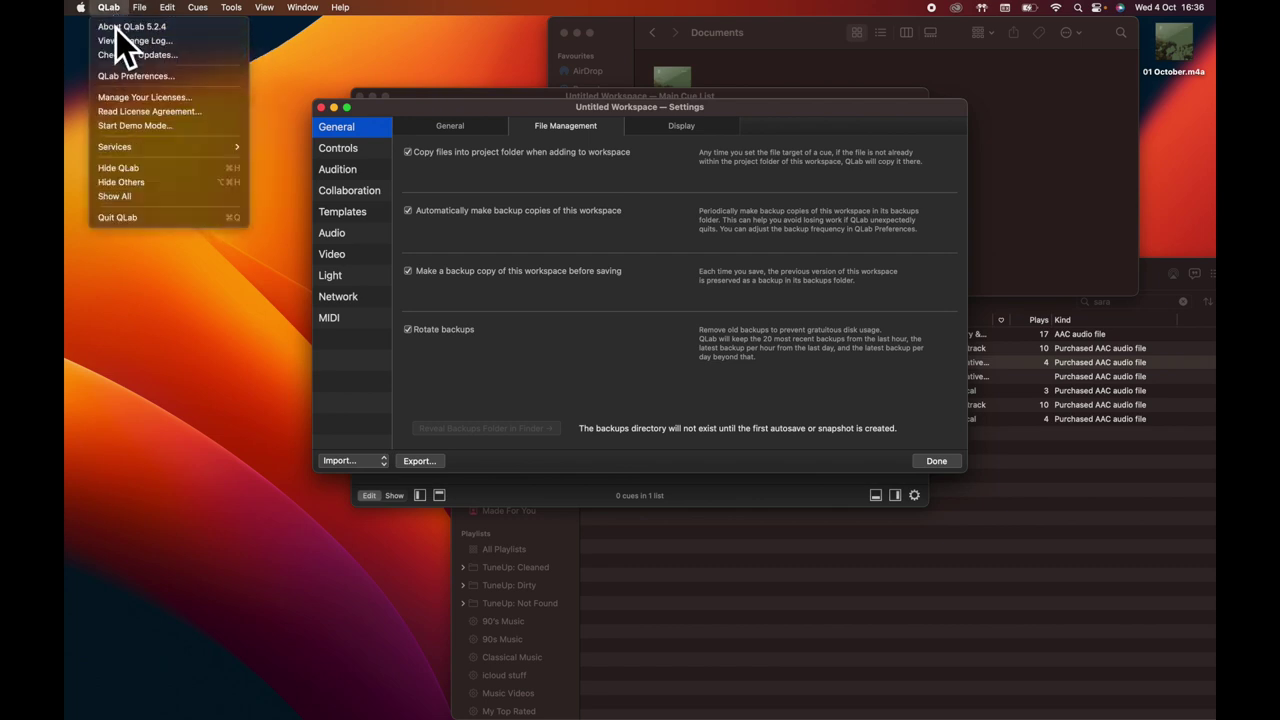
left_click(121, 82)
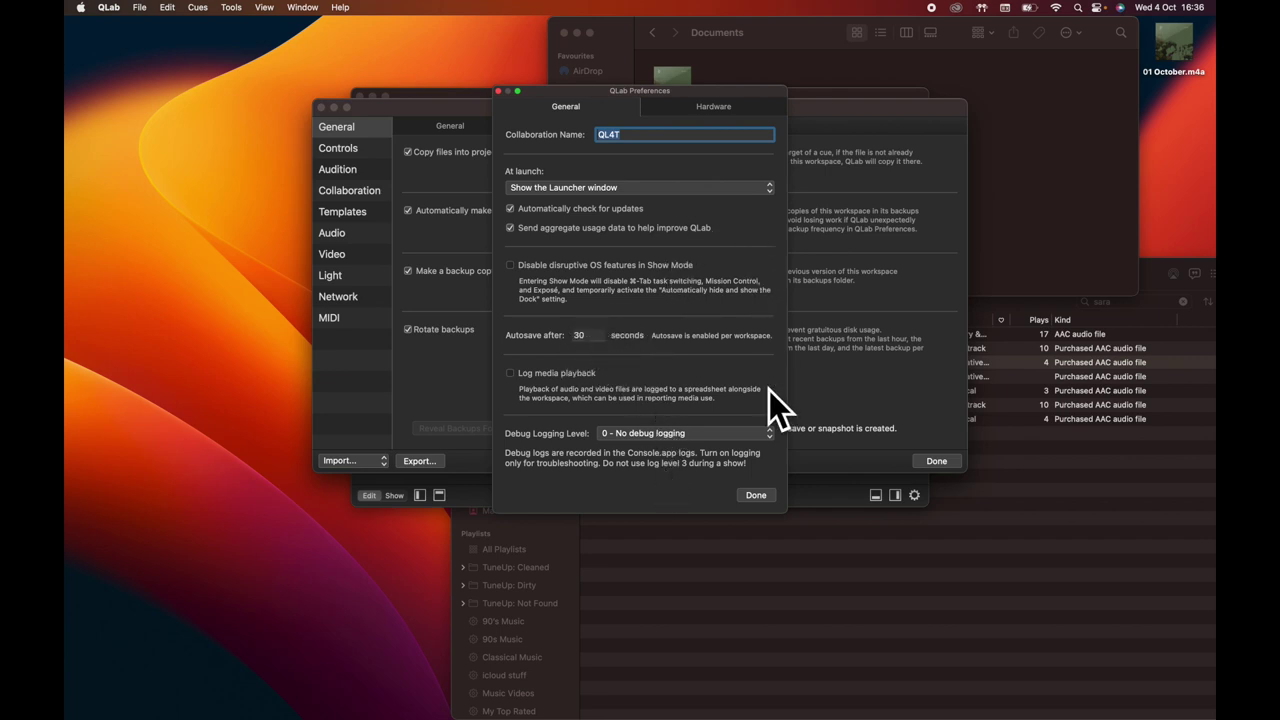
left_click(770, 503)
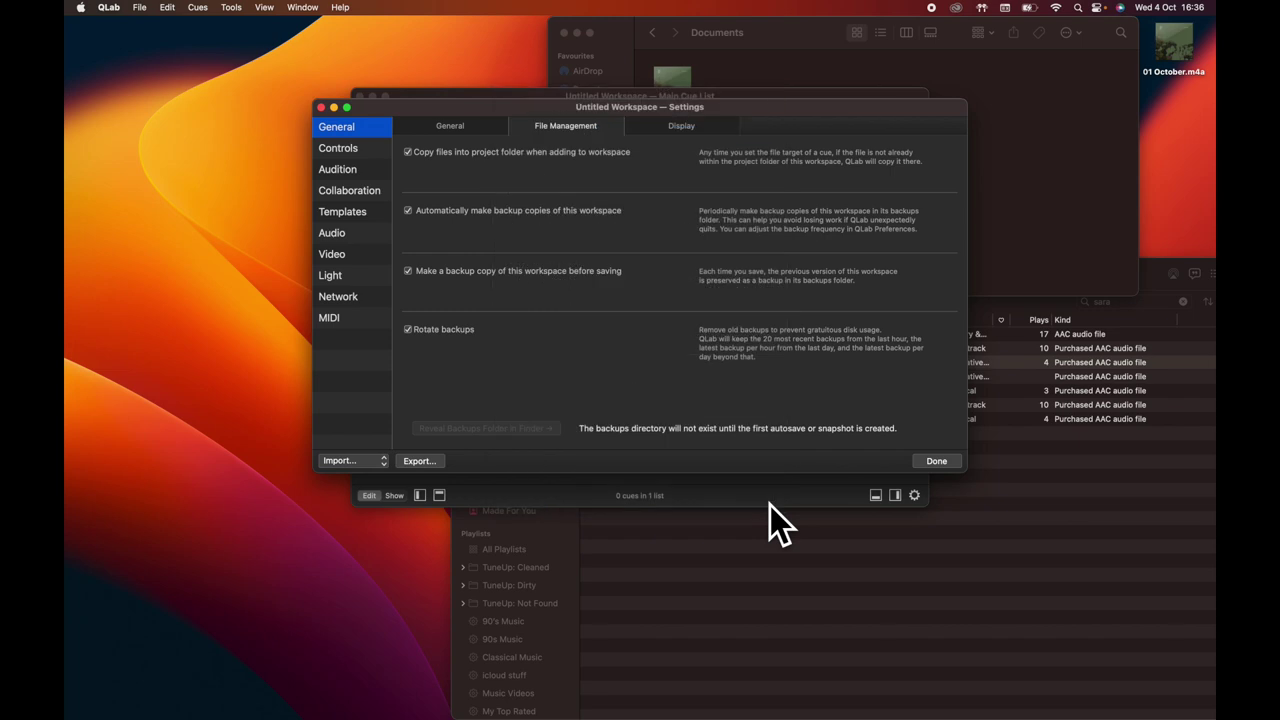
left_click(110, 9)
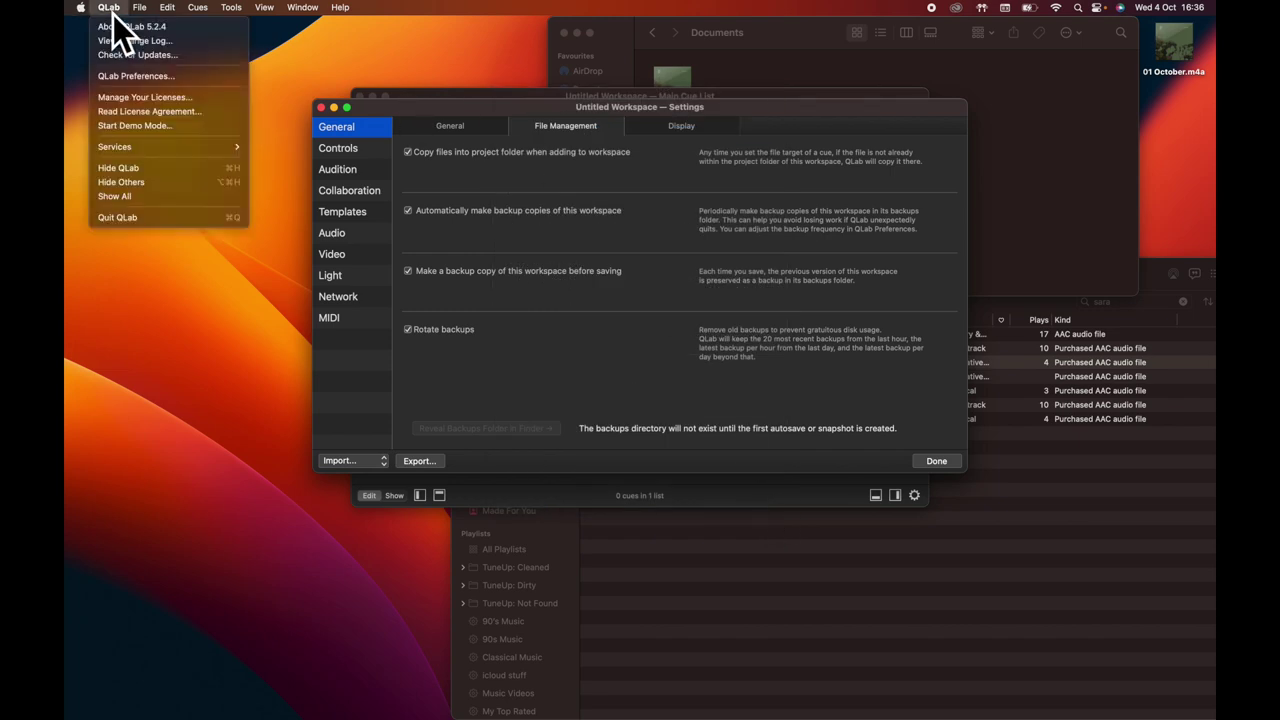
left_click(518, 244)
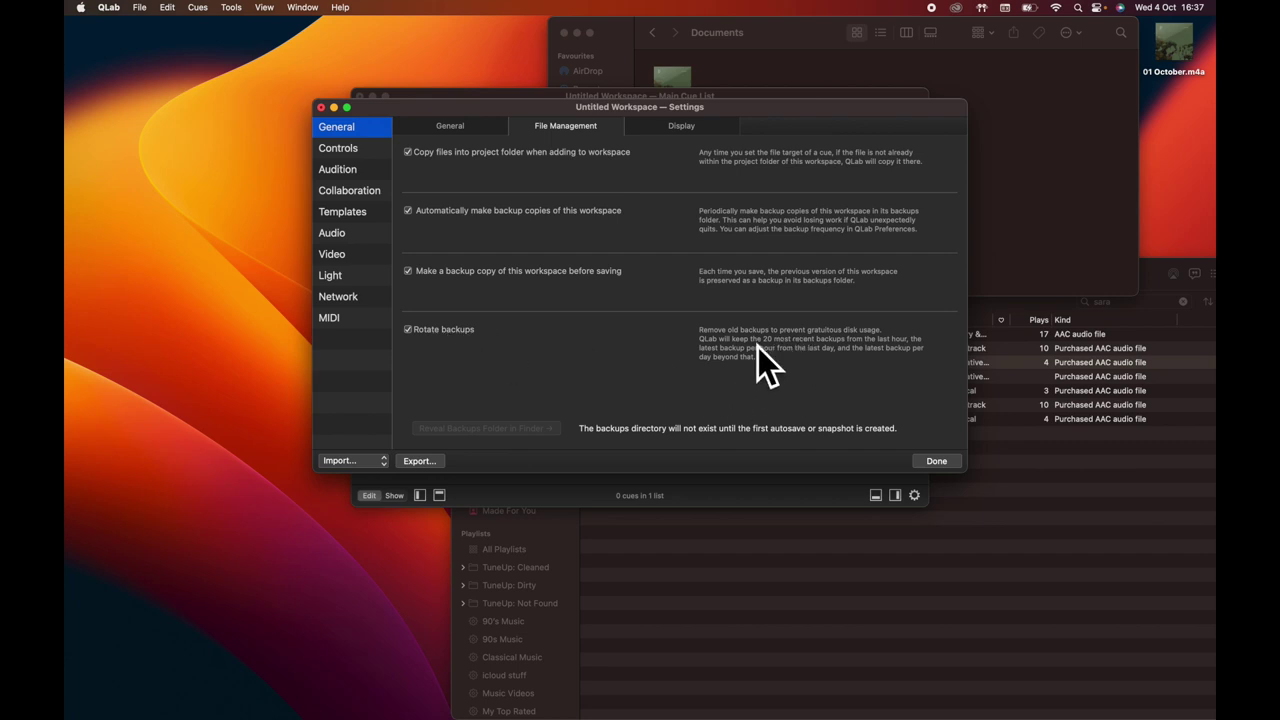
- Save the workspace to the Desktop as 'Quick start 1', with workspace and media in a new project folder
left_click(936, 461)
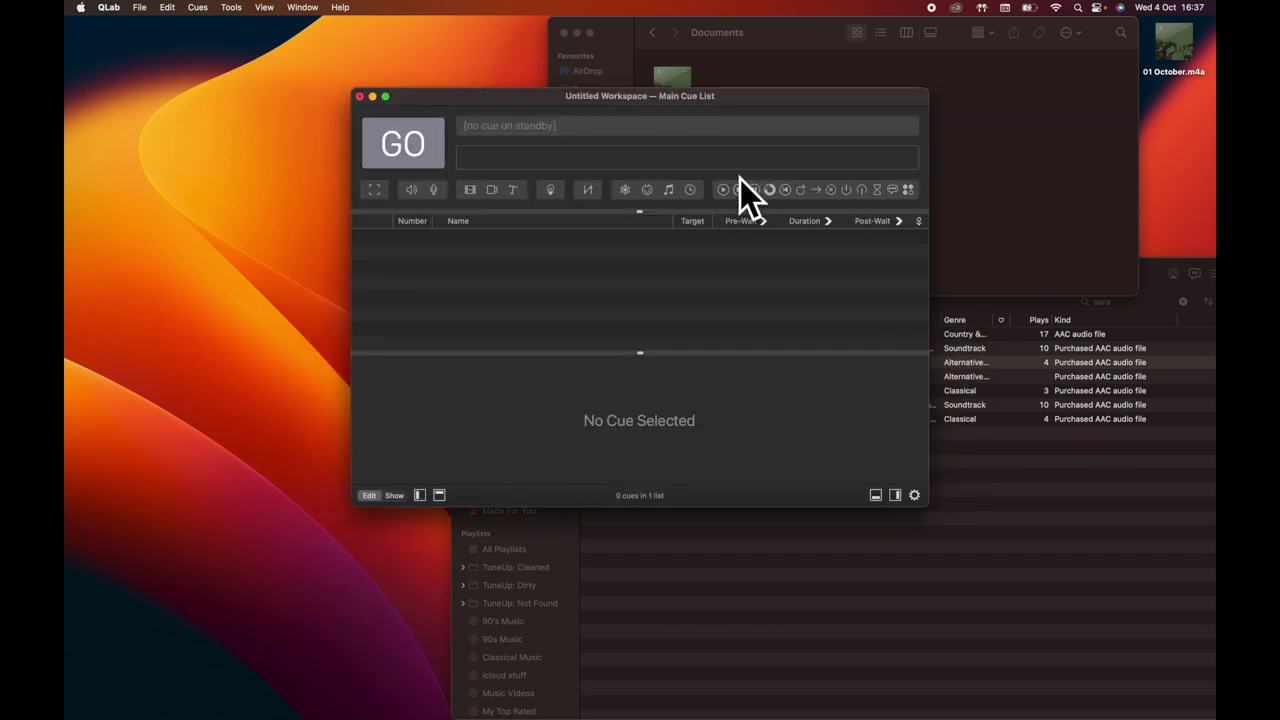
left_click_drag(753, 102, 733, 89)
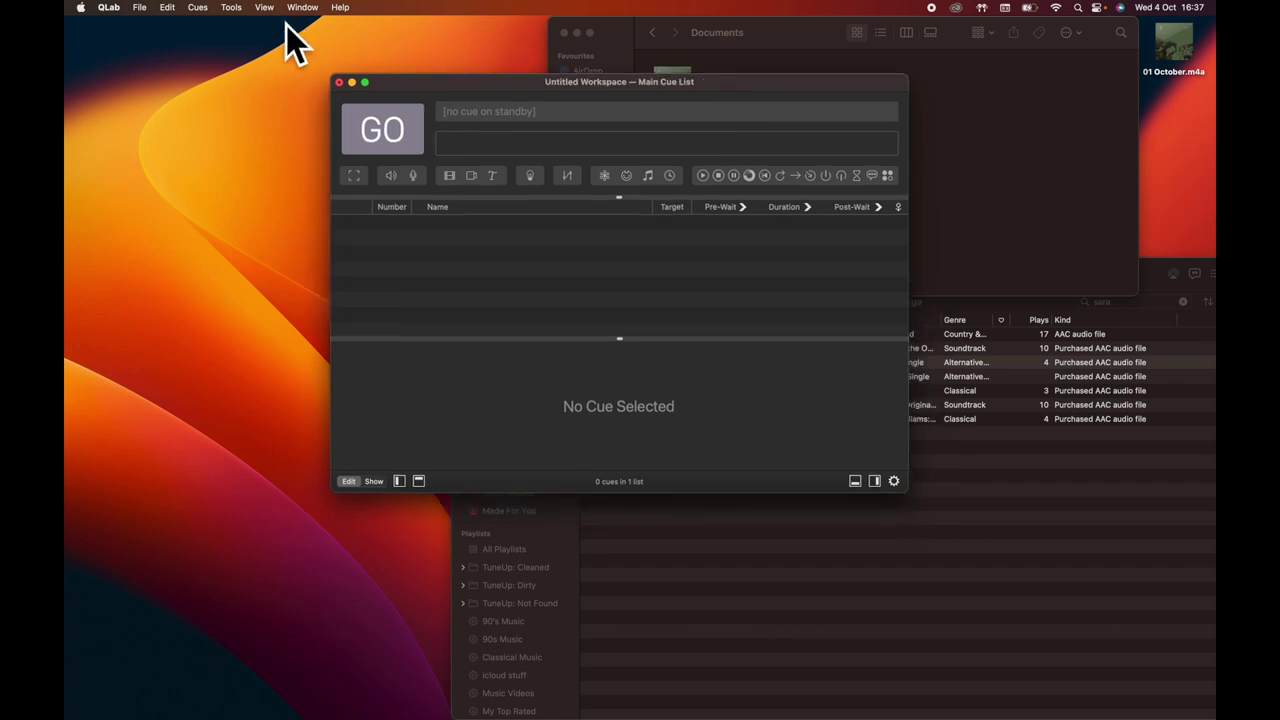
left_click(147, 14)
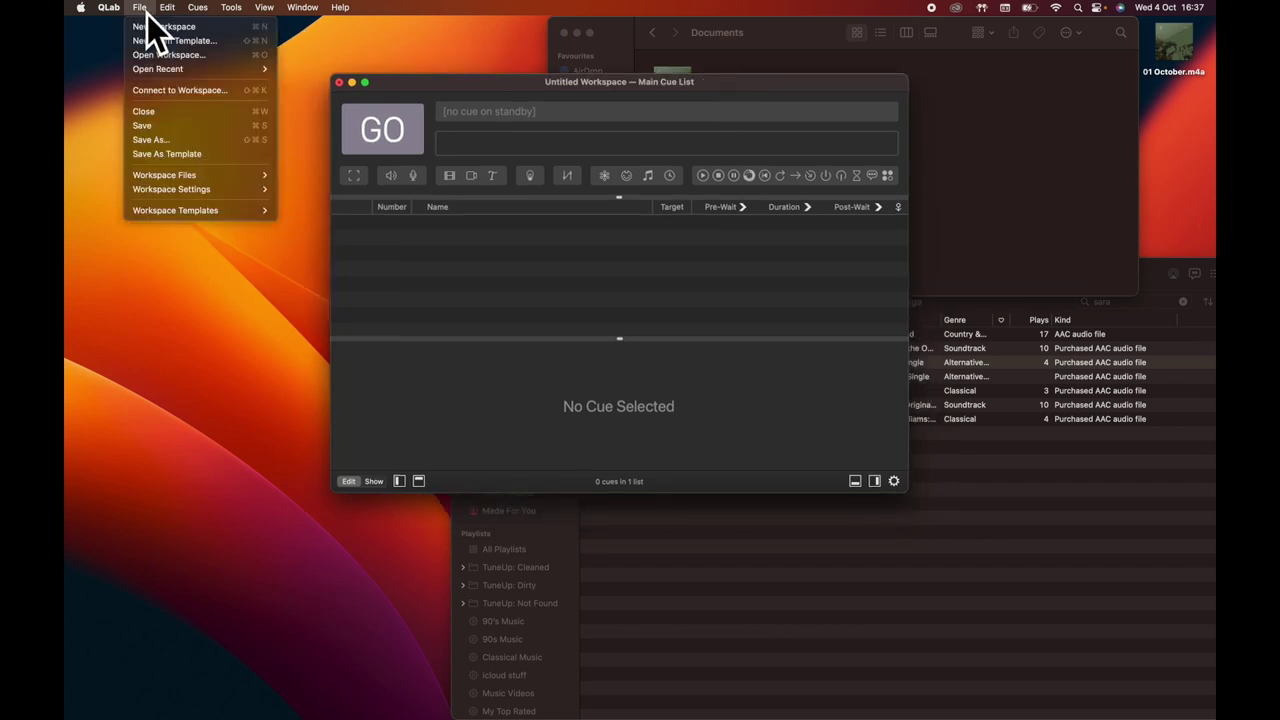
left_click(178, 127)
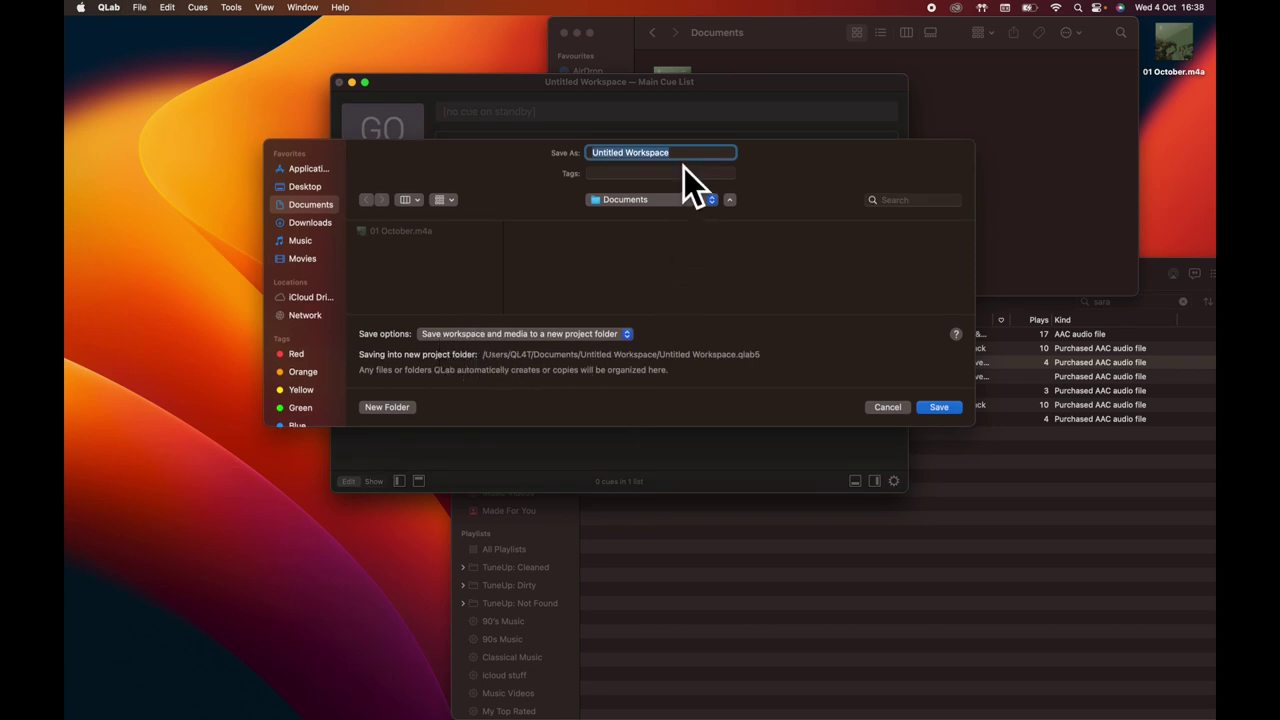
left_click(315, 190)
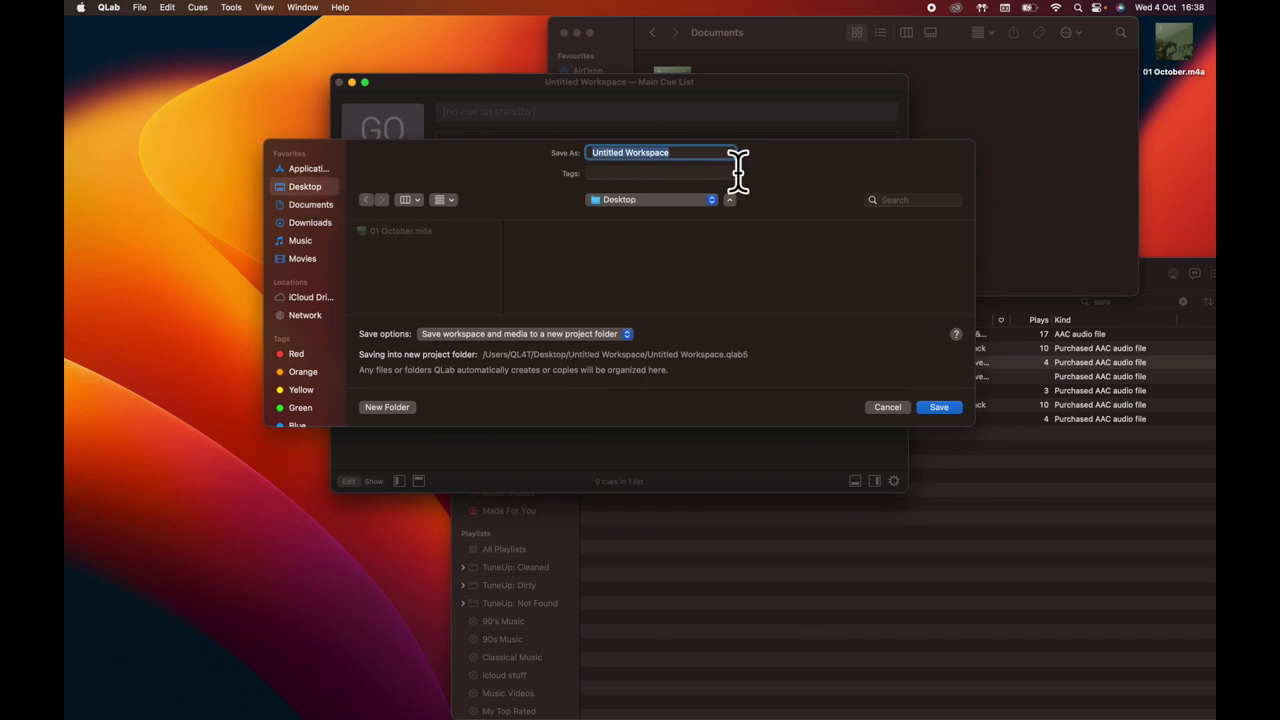
type("Quick s")
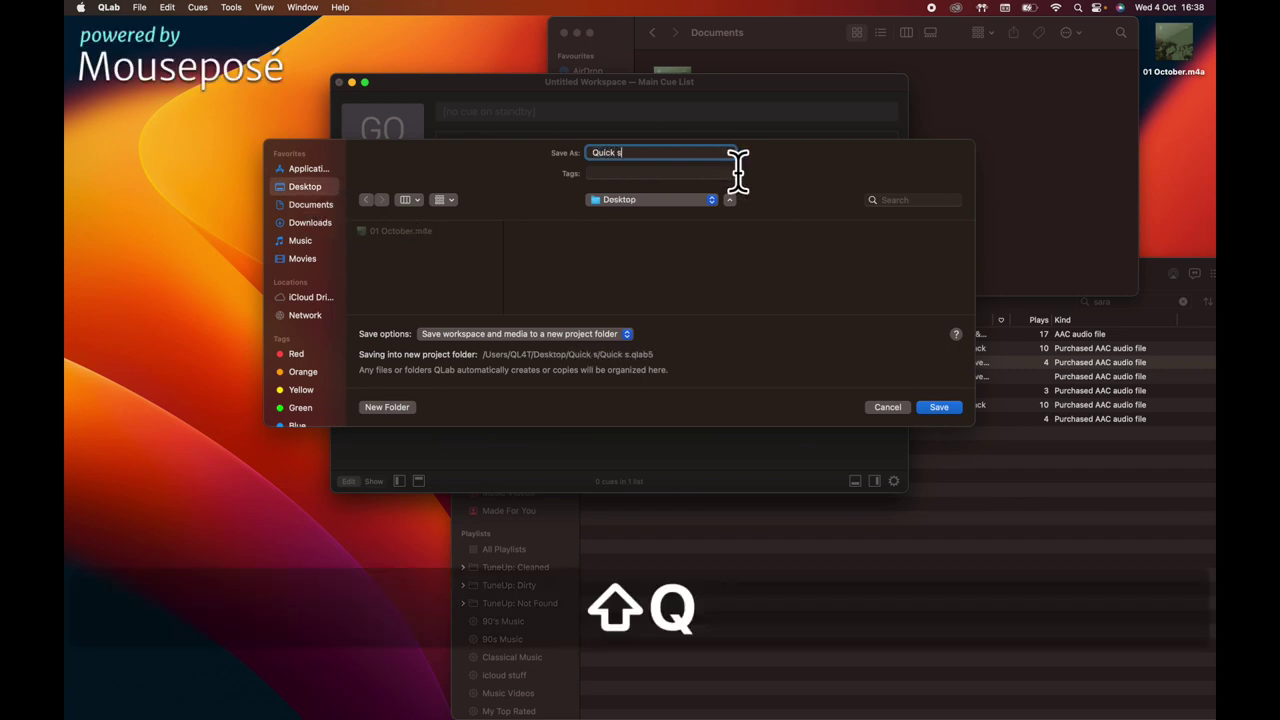
type("tart 1")
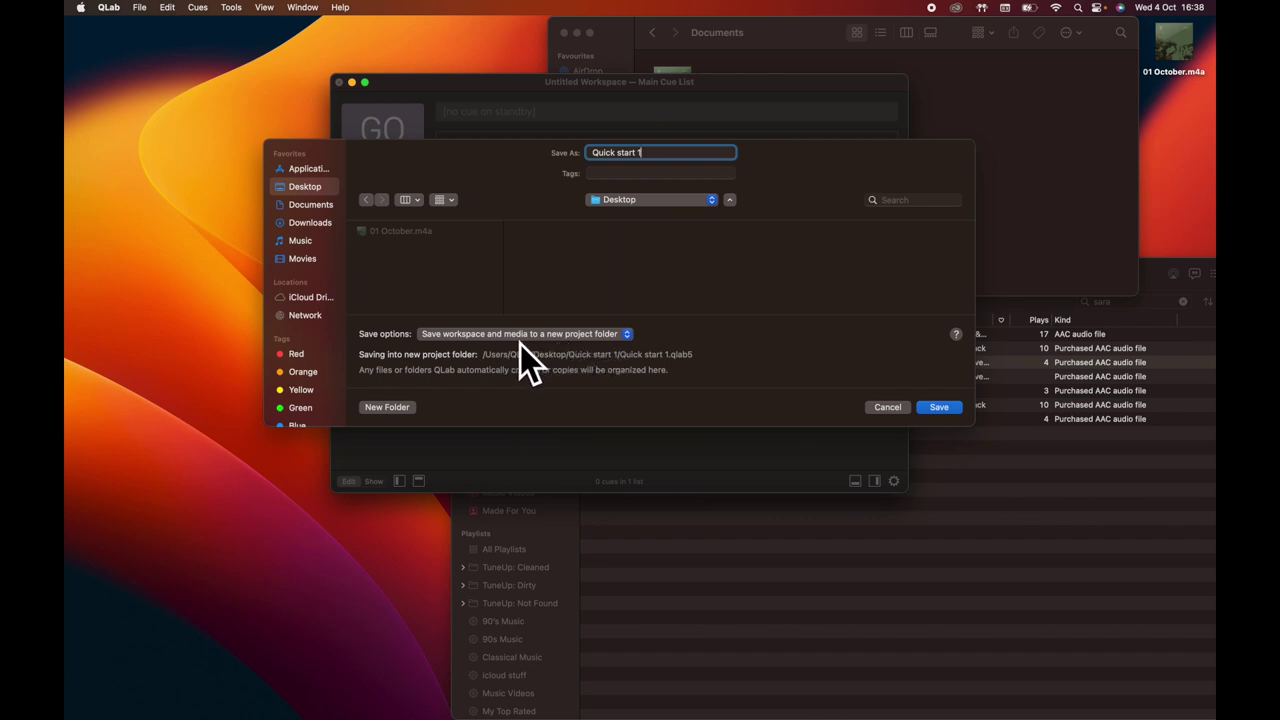
left_click(636, 341)
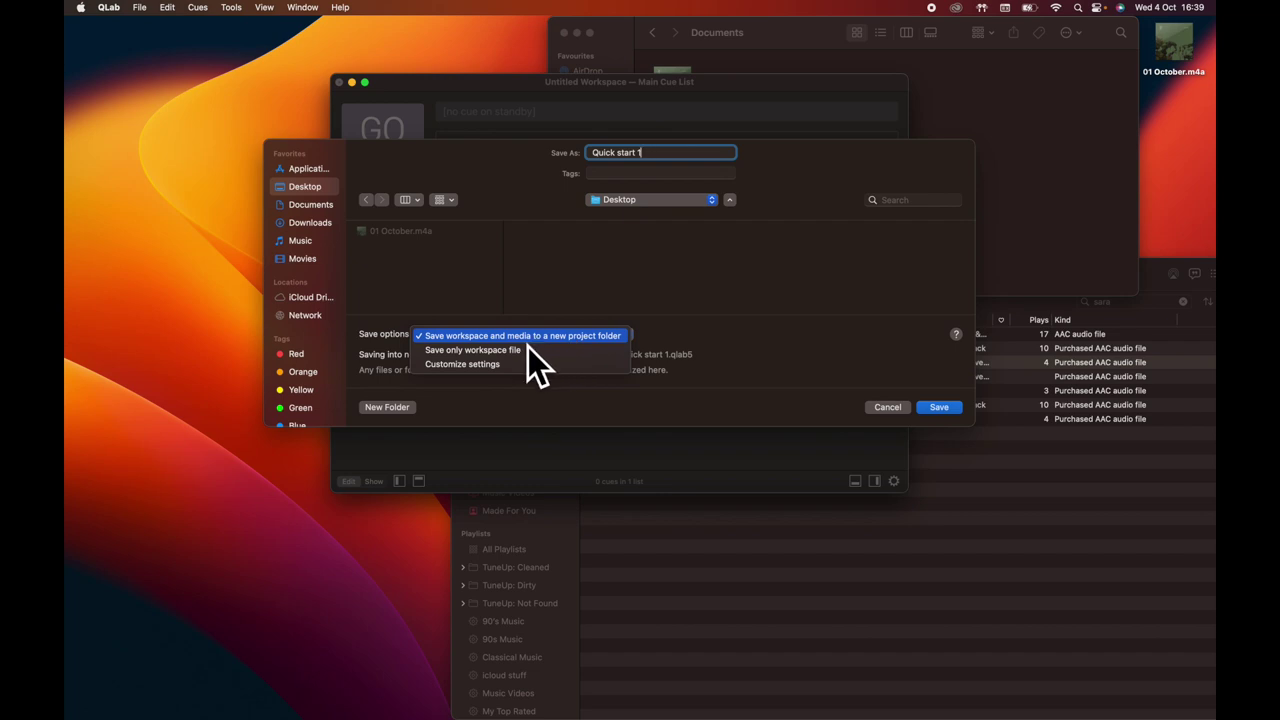
left_click(498, 366)
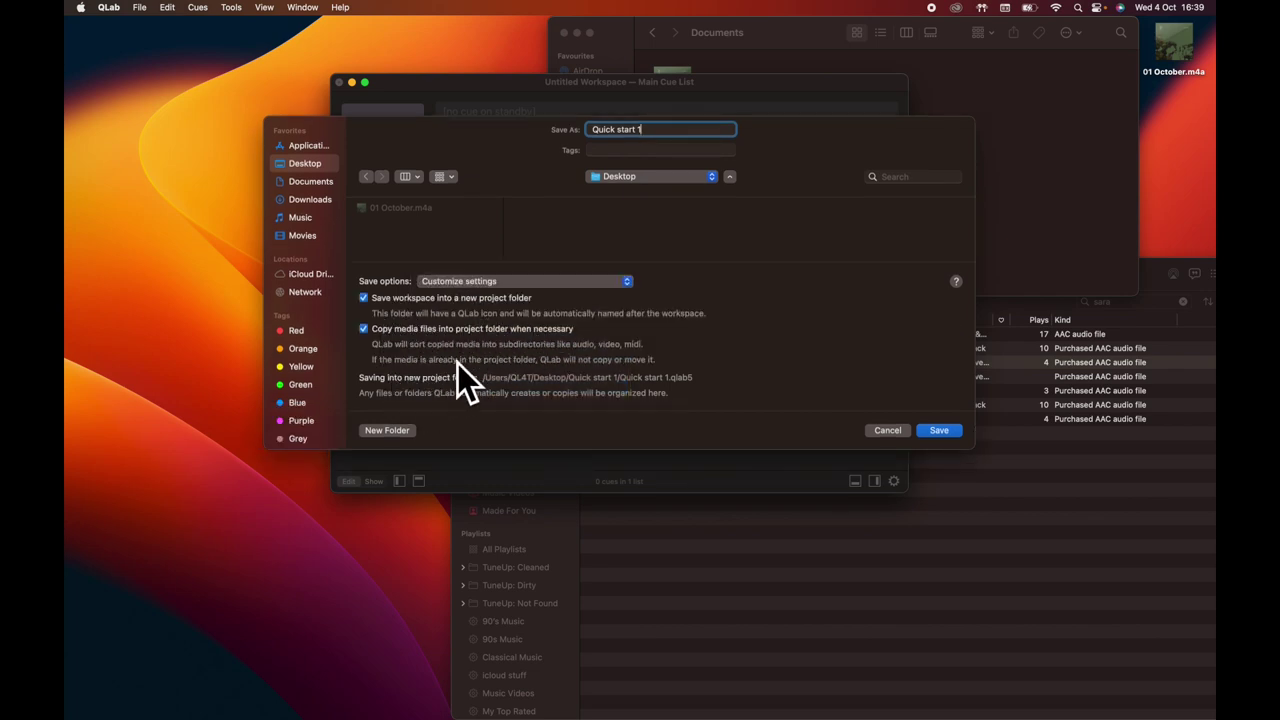
left_click(636, 290)
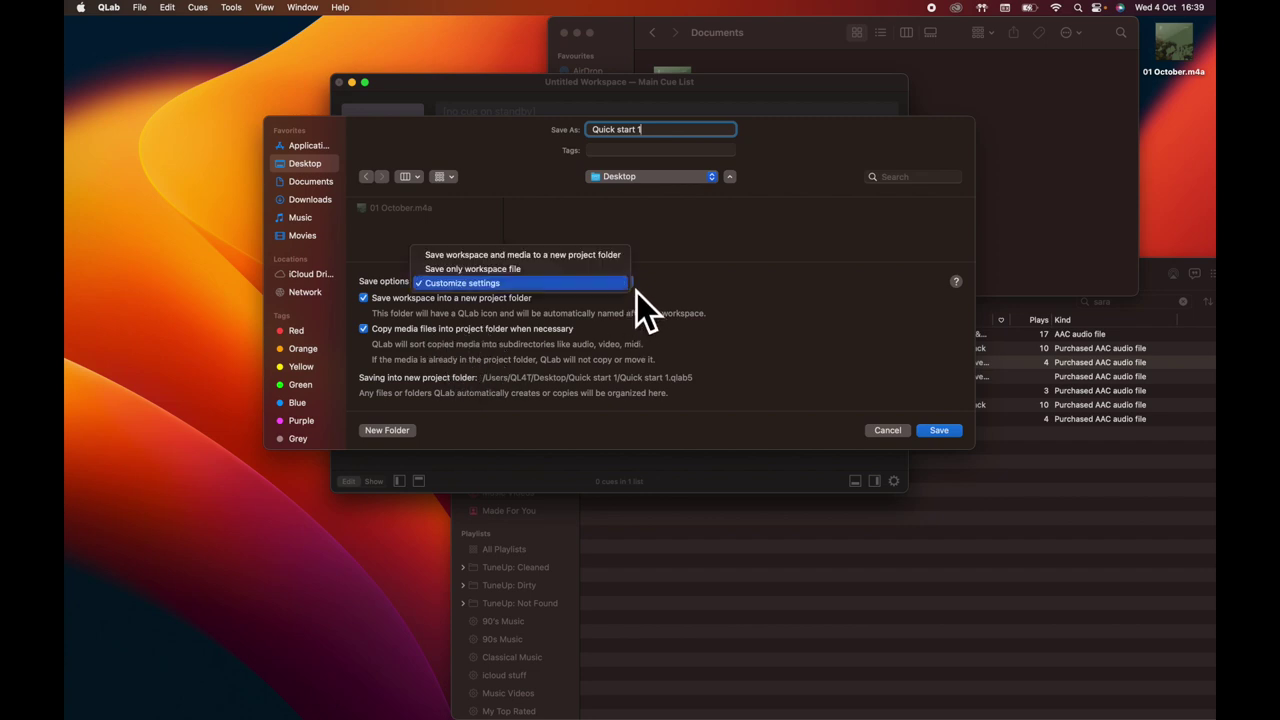
left_click(565, 264)
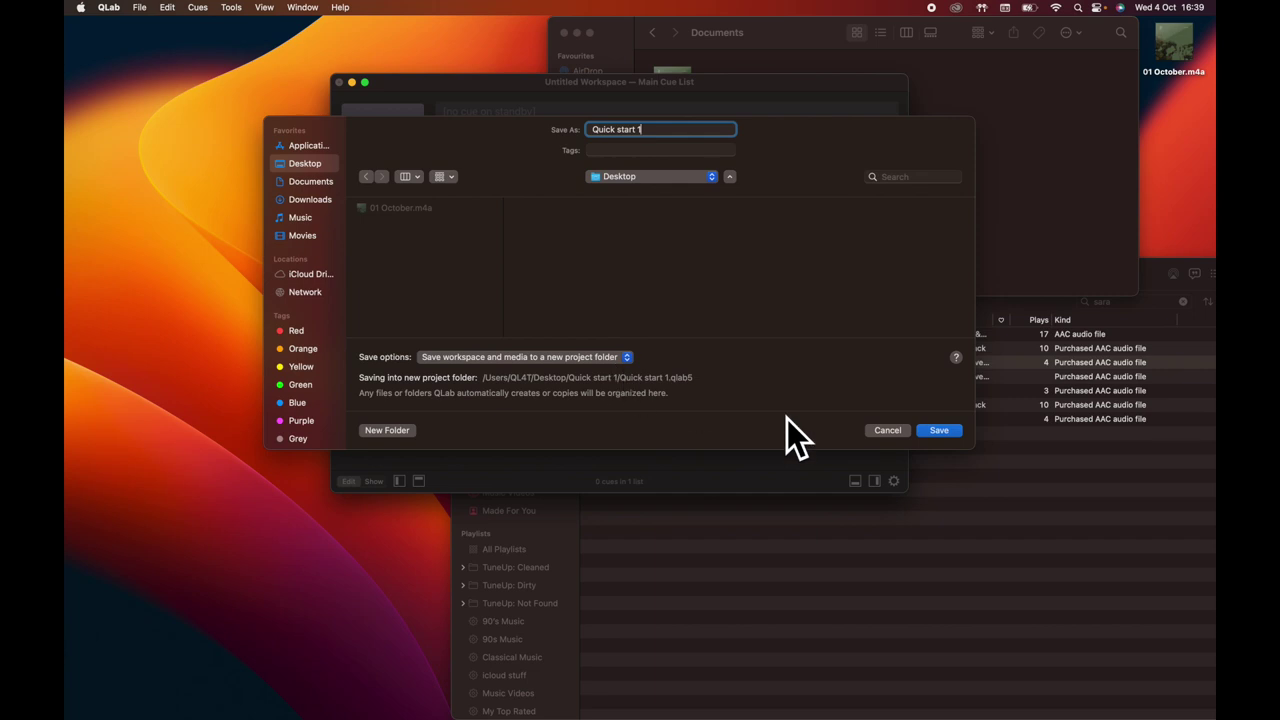
left_click(940, 431)
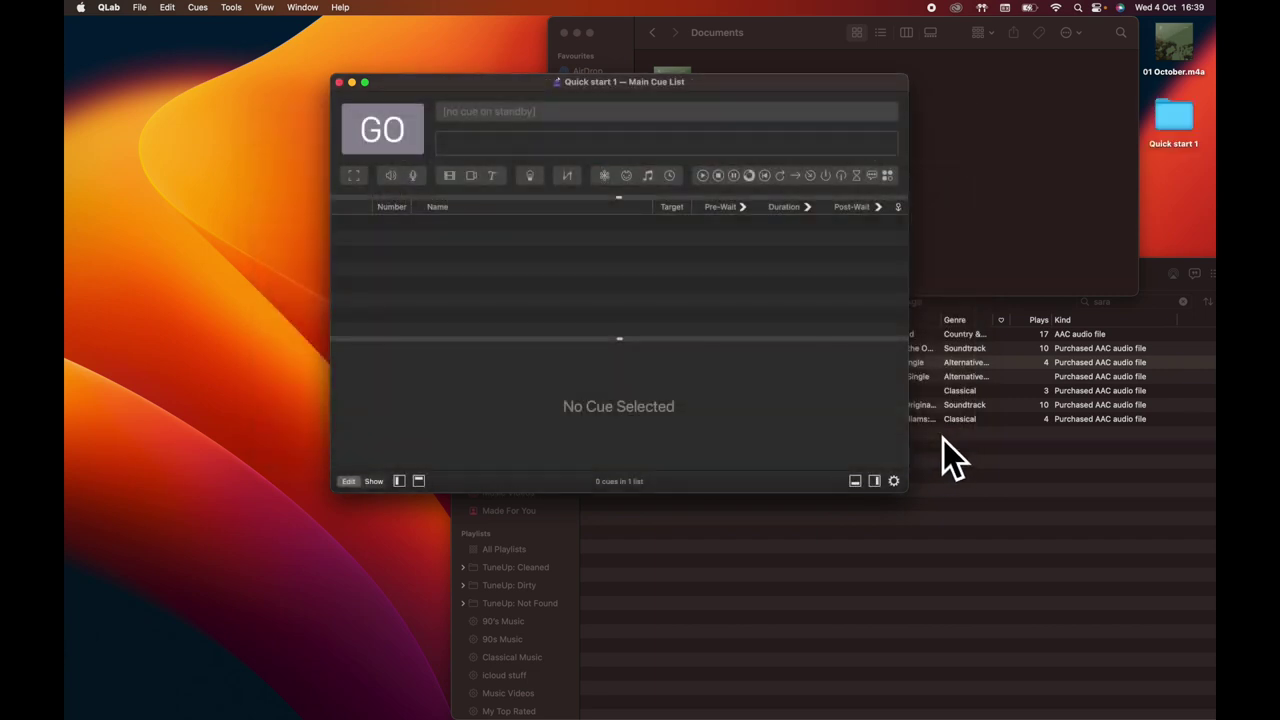
- Open the Quick start 1 project folder from the Desktop
double_click(1176, 120)
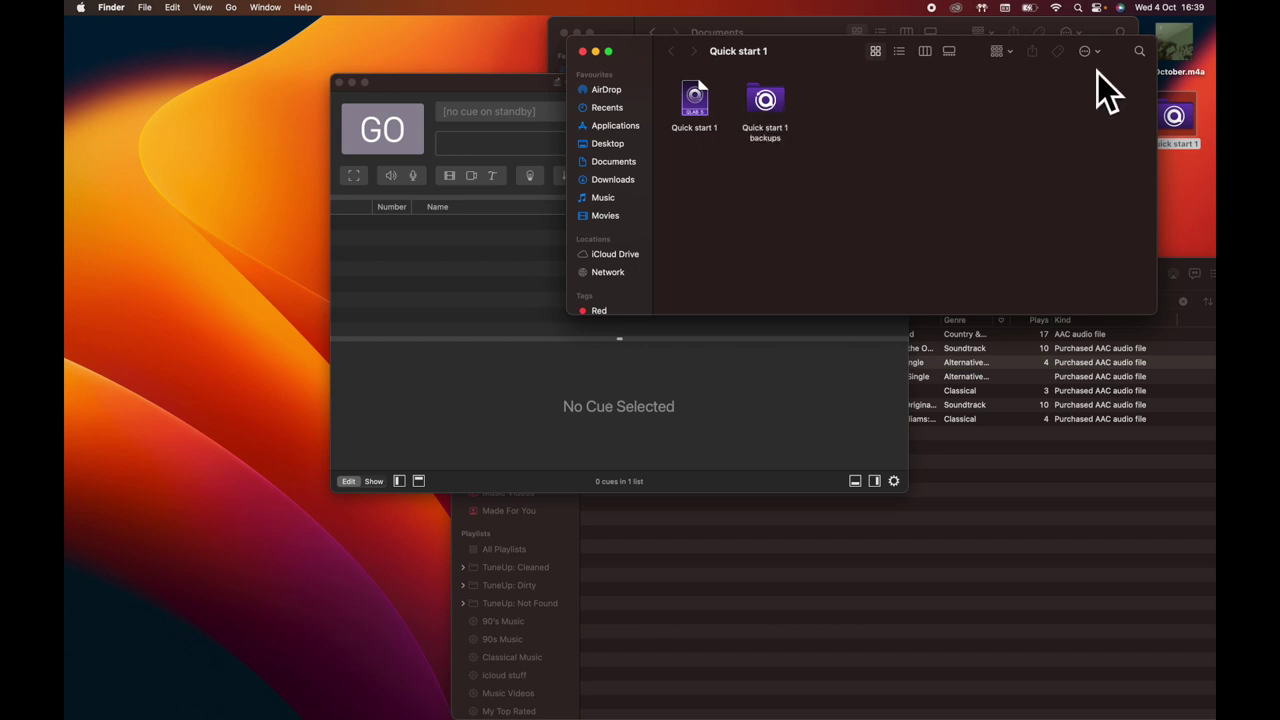
- Drag 01 October.m4a into the cue list as an audio cue and check its copy in the audio folder
mouse_move(1188, 54)
left_click_drag(1194, 58, 456, 258)
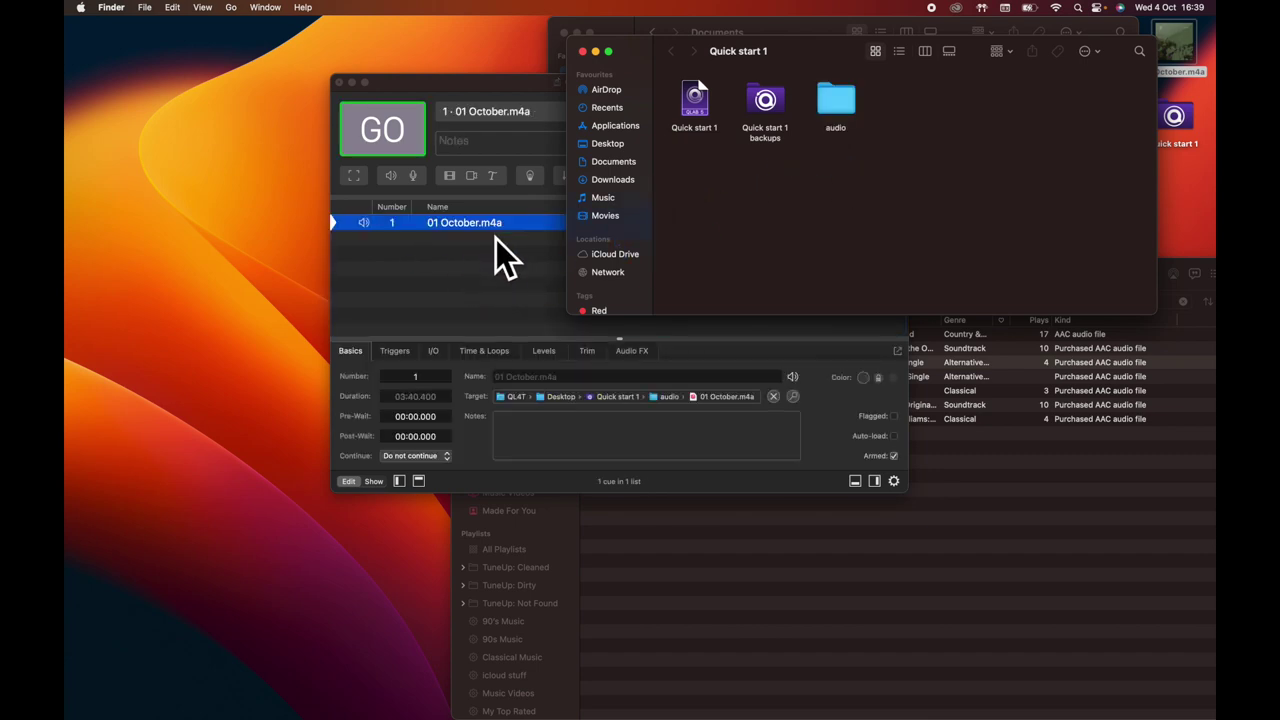
double_click(847, 111)
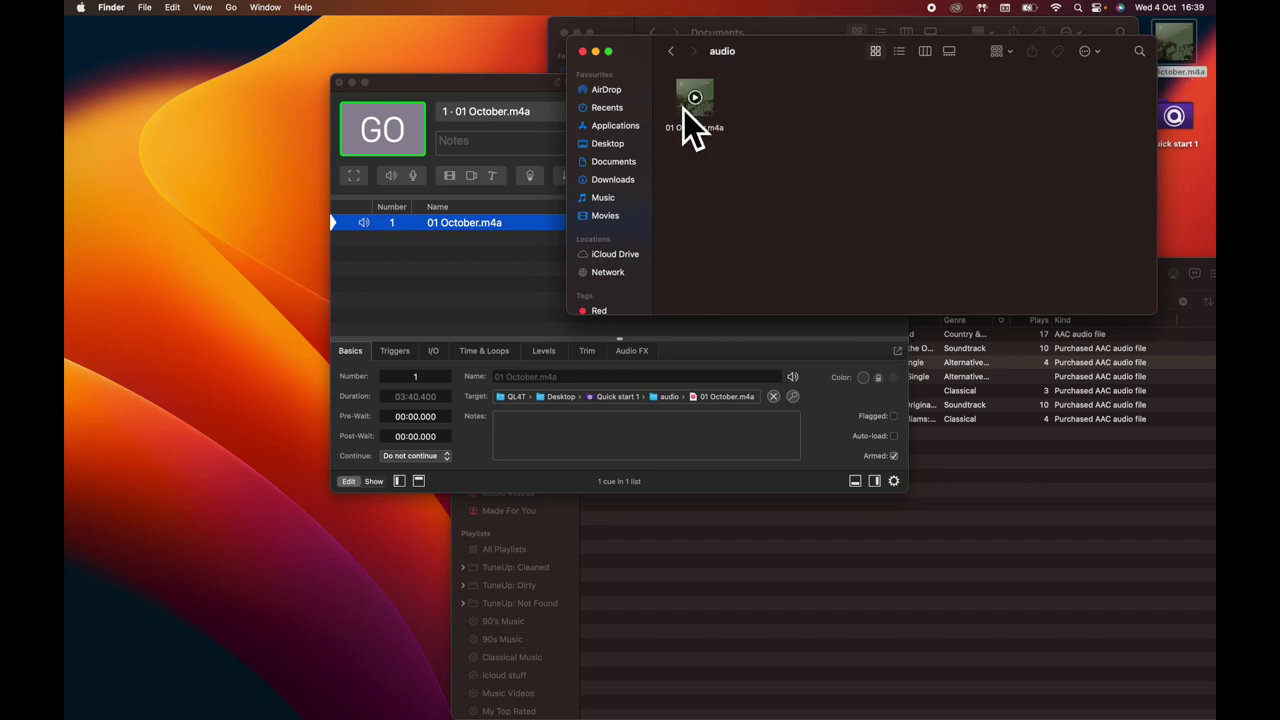
left_click(592, 56)
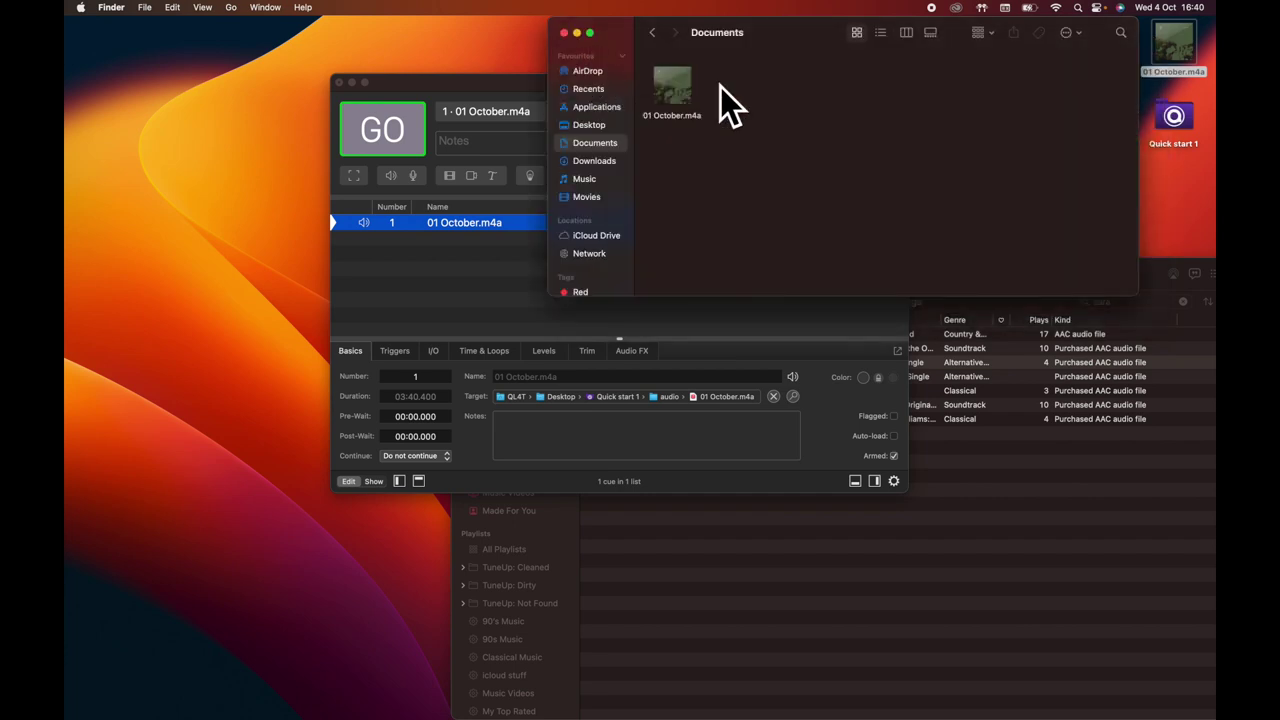
- Reopen the Quick start 1 folder, close the Finder windows, and reposition the cue list window
double_click(1196, 144)
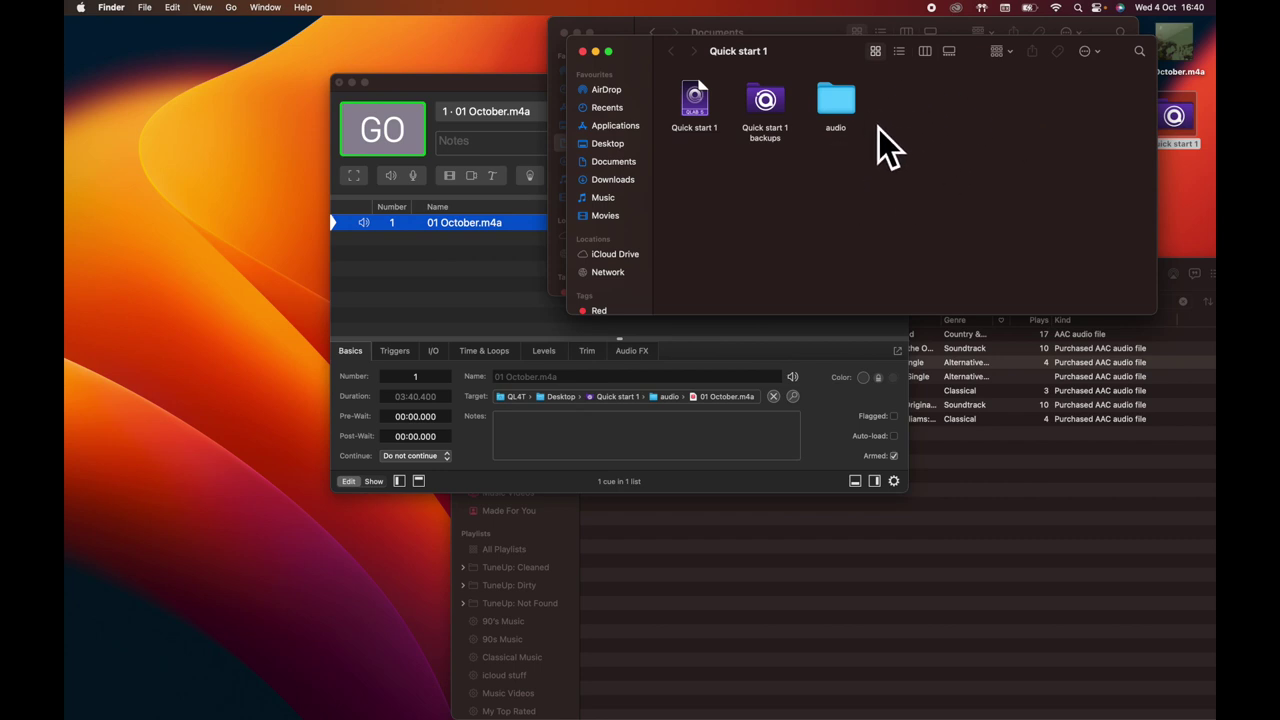
key("super+w")
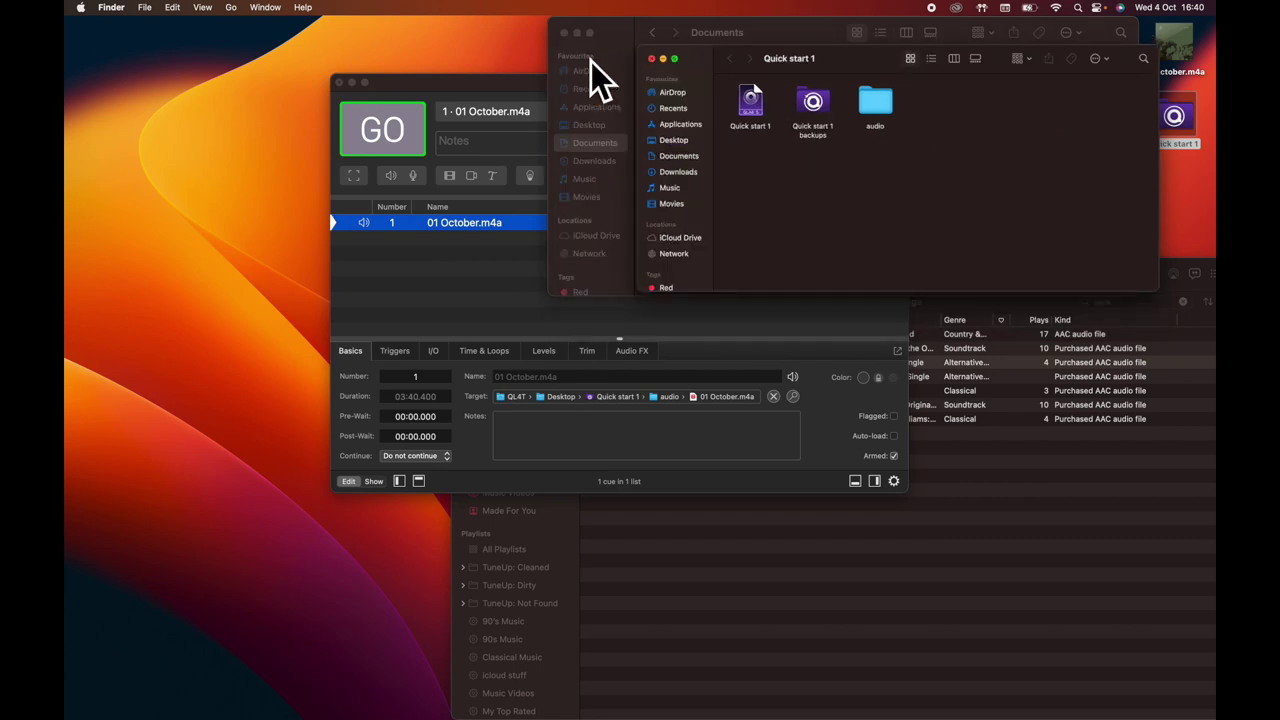
key("super+w")
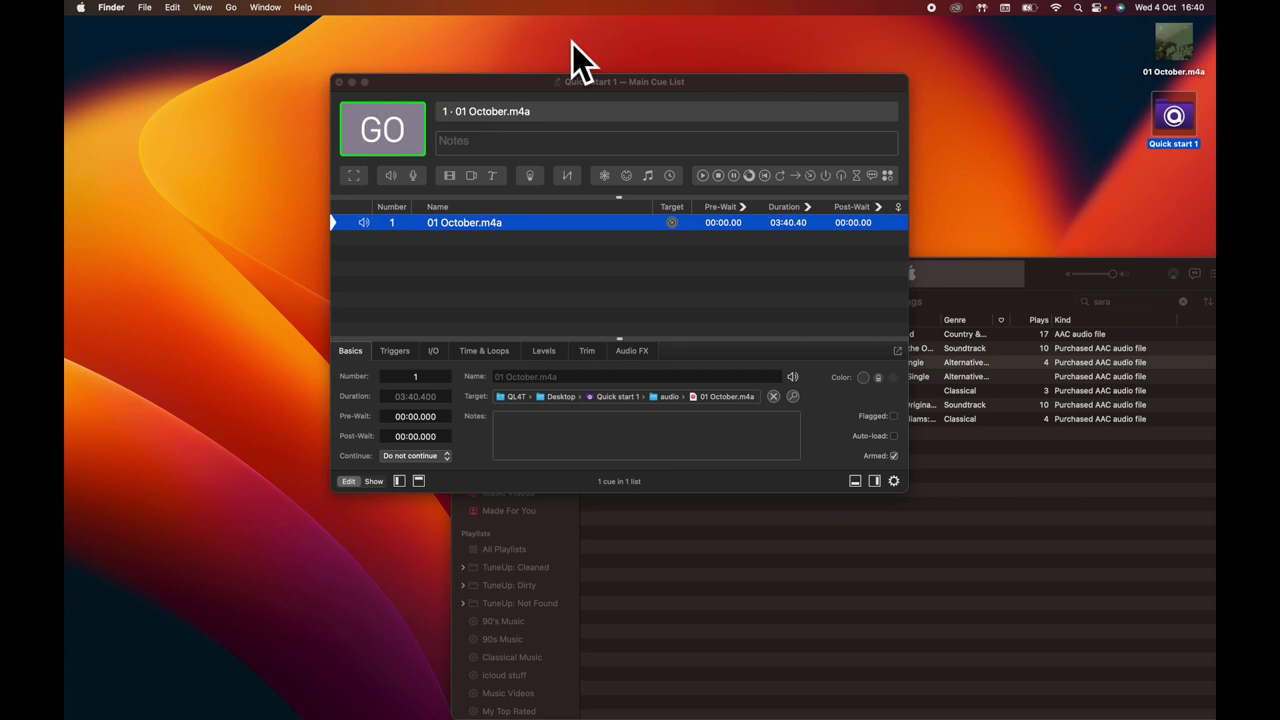
left_click_drag(754, 97, 780, 34)
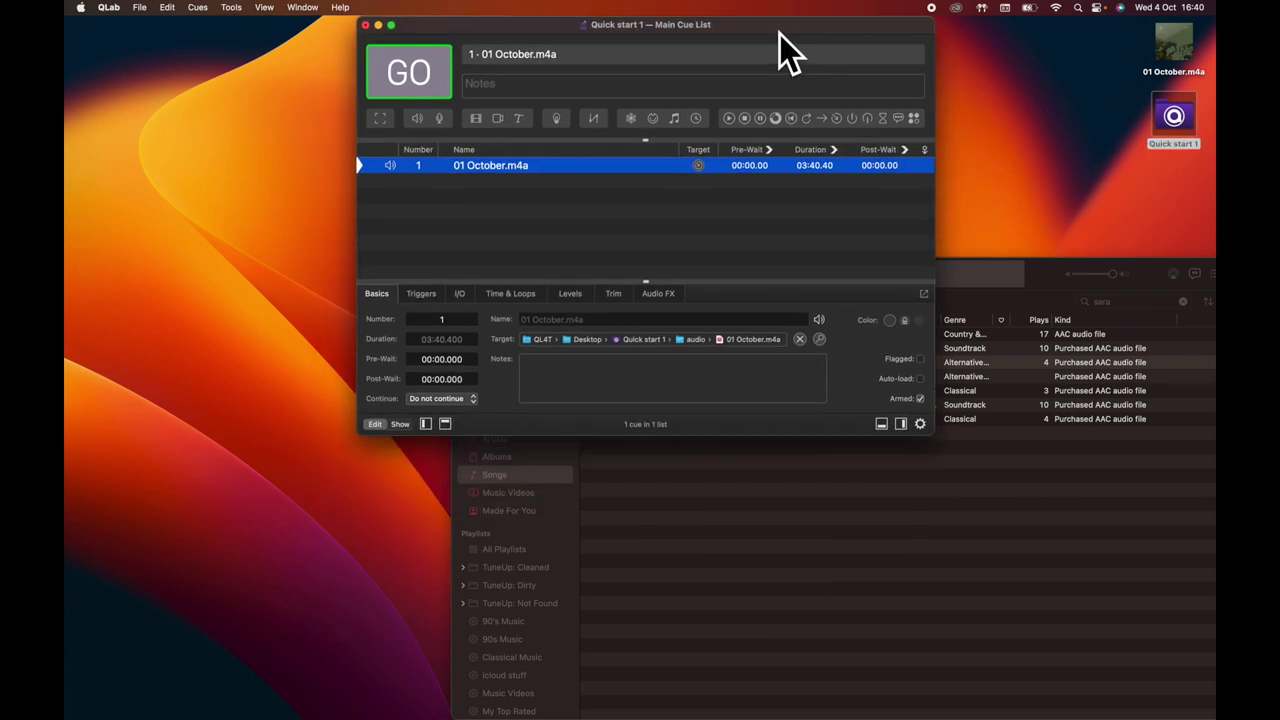
left_click(922, 427)
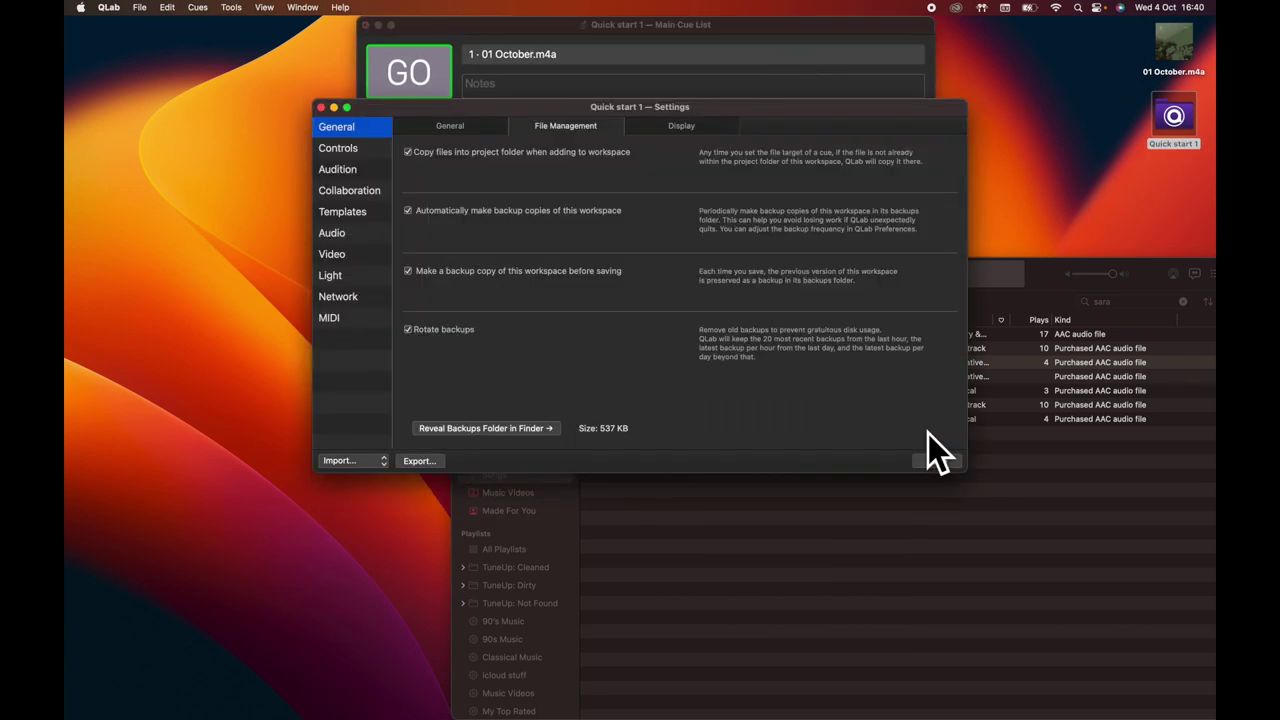
- In the Audio settings, set Patch 1's device to the AirPods, then back to System Output
left_click(338, 236)
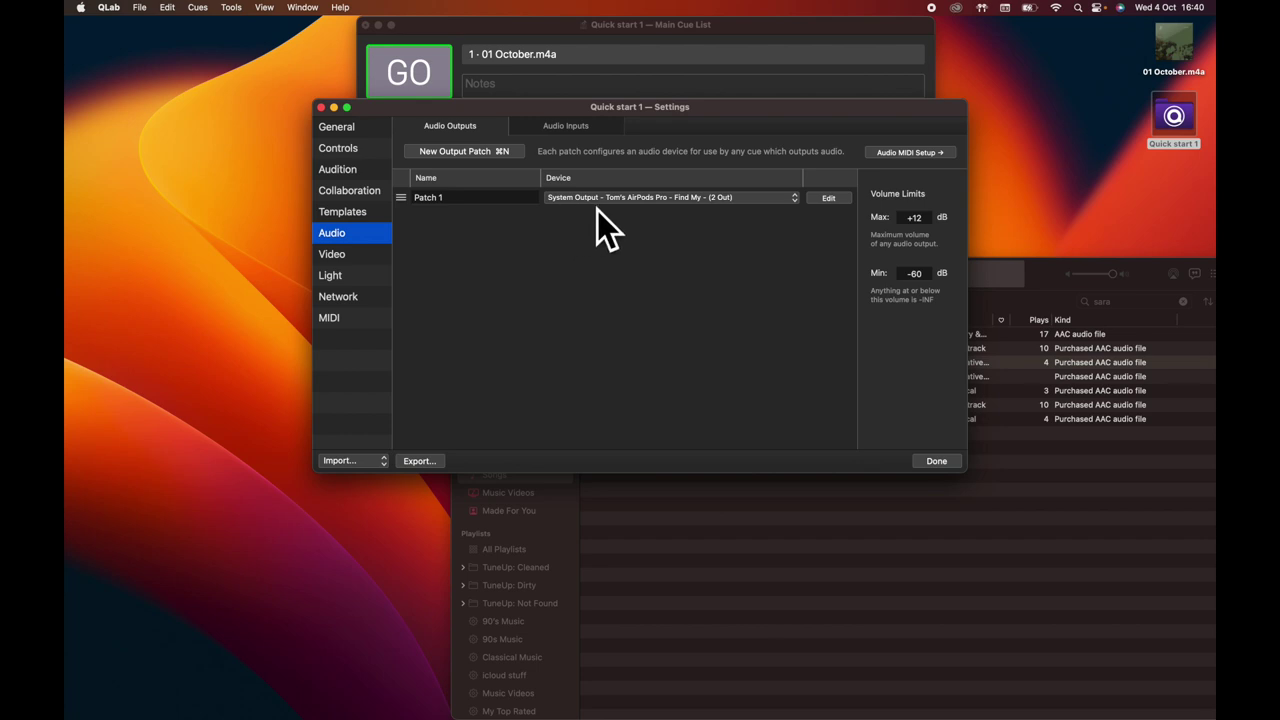
left_click(800, 208)
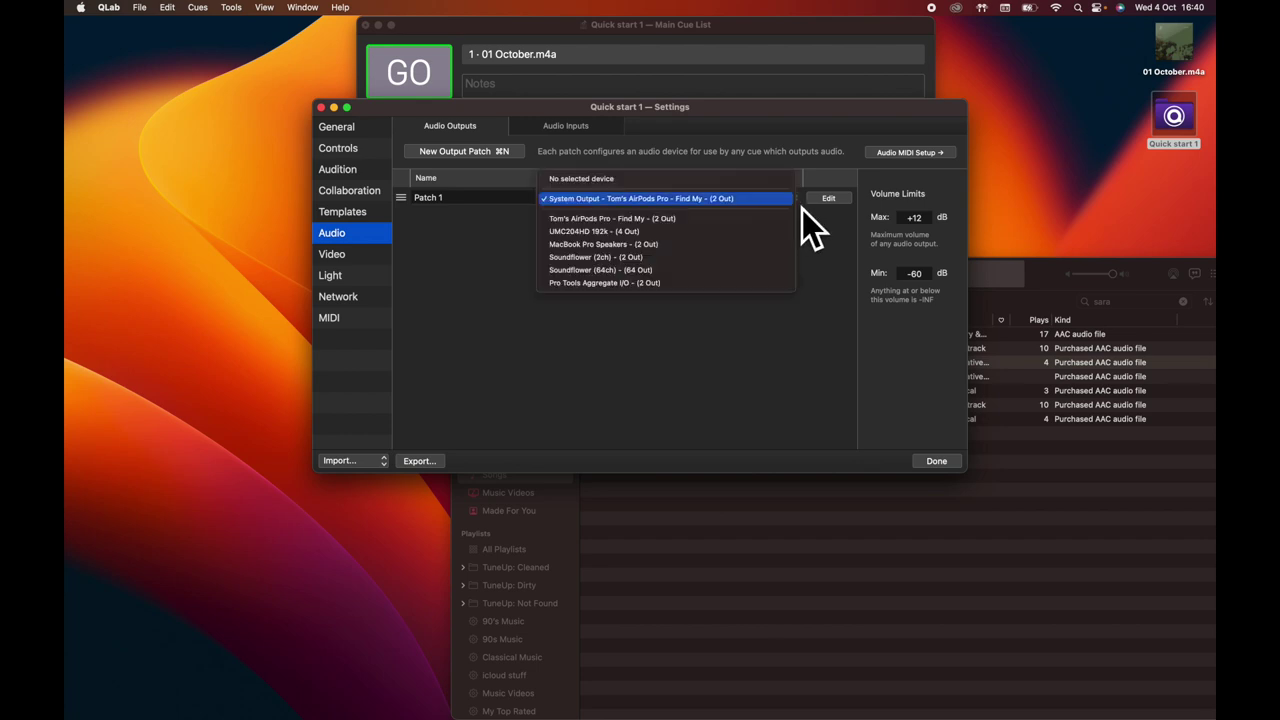
left_click(595, 224)
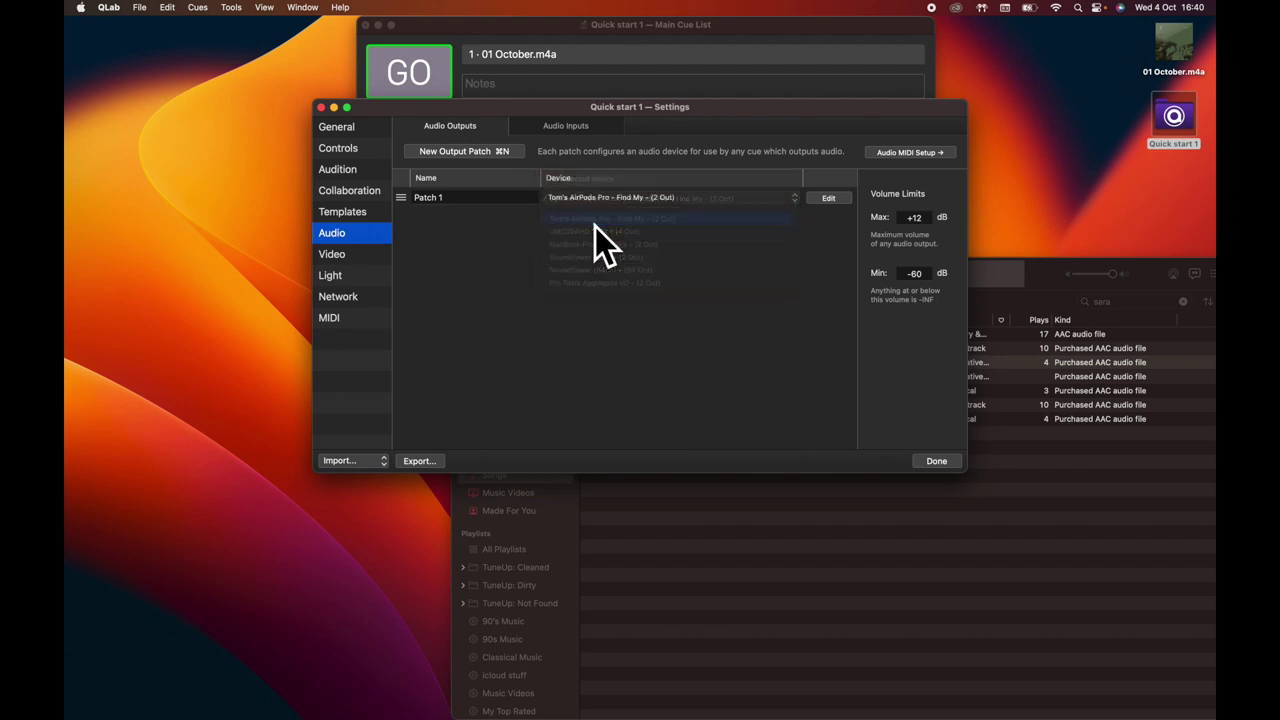
left_click(801, 205)
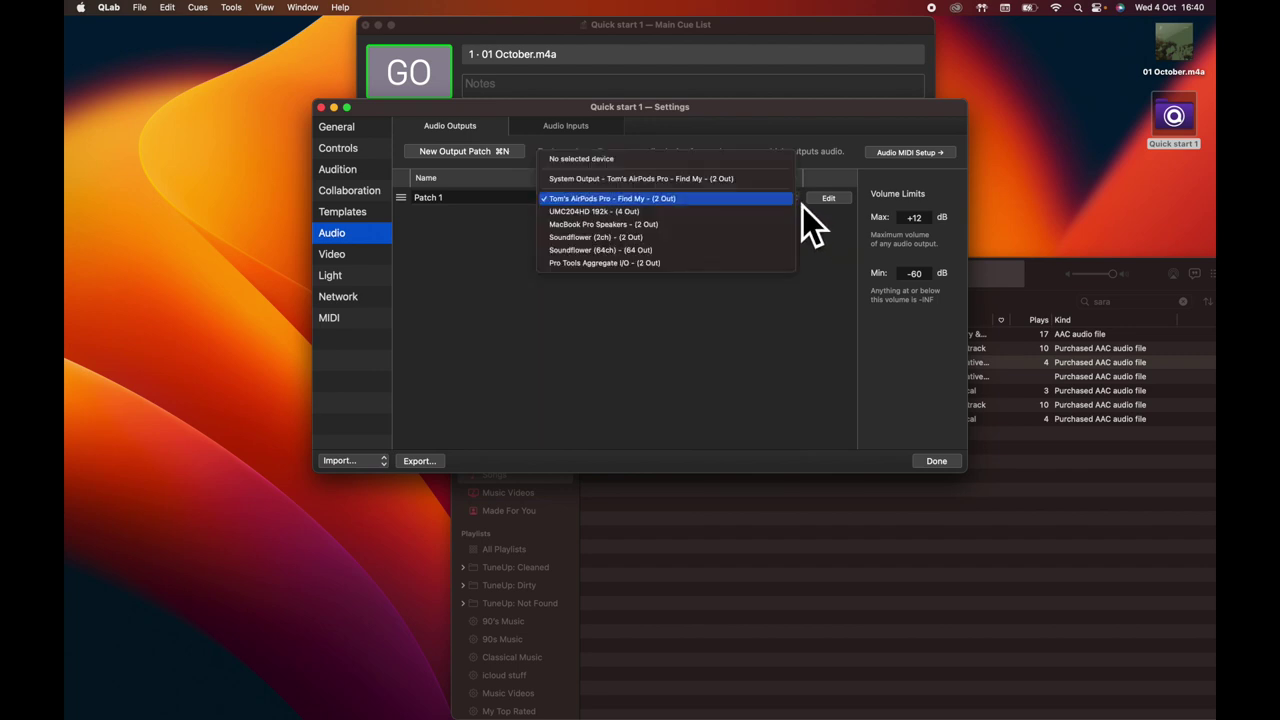
left_click(601, 188)
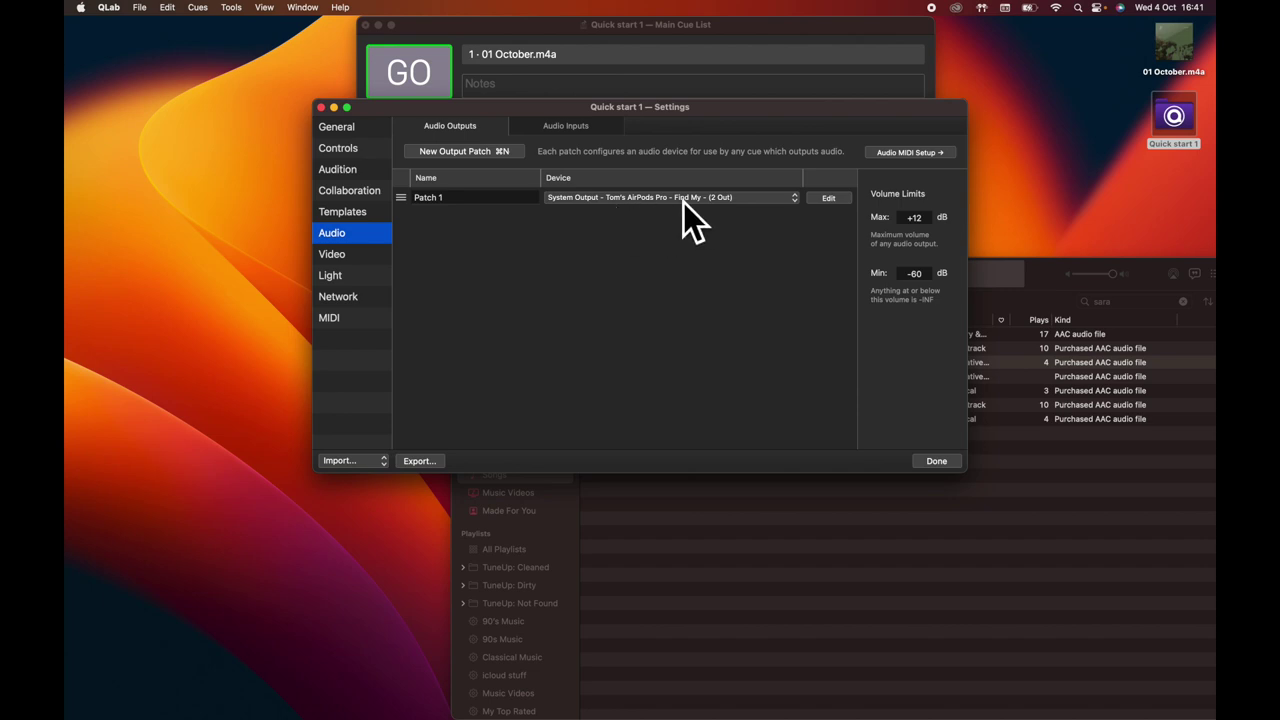
- Route Patch 1 directly to the AirPods Pro (2 Out), then reopen and dismiss the device list unchanged
left_click(801, 200)
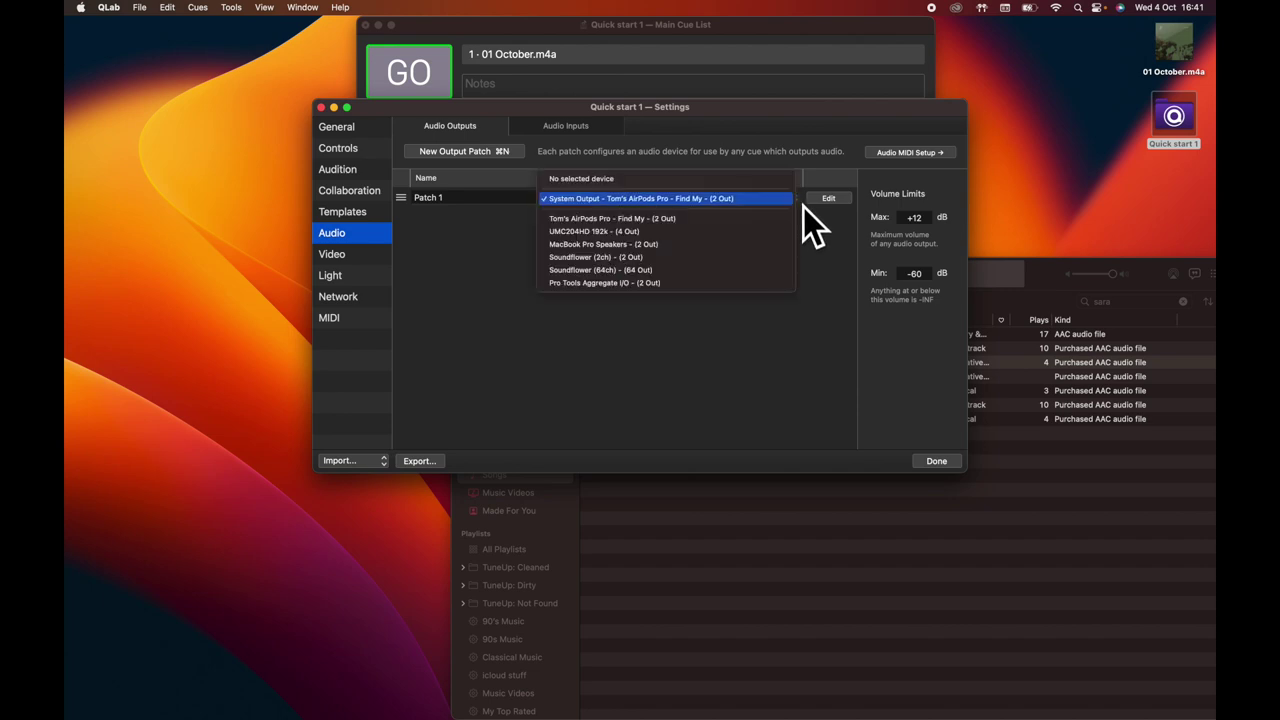
left_click(685, 228)
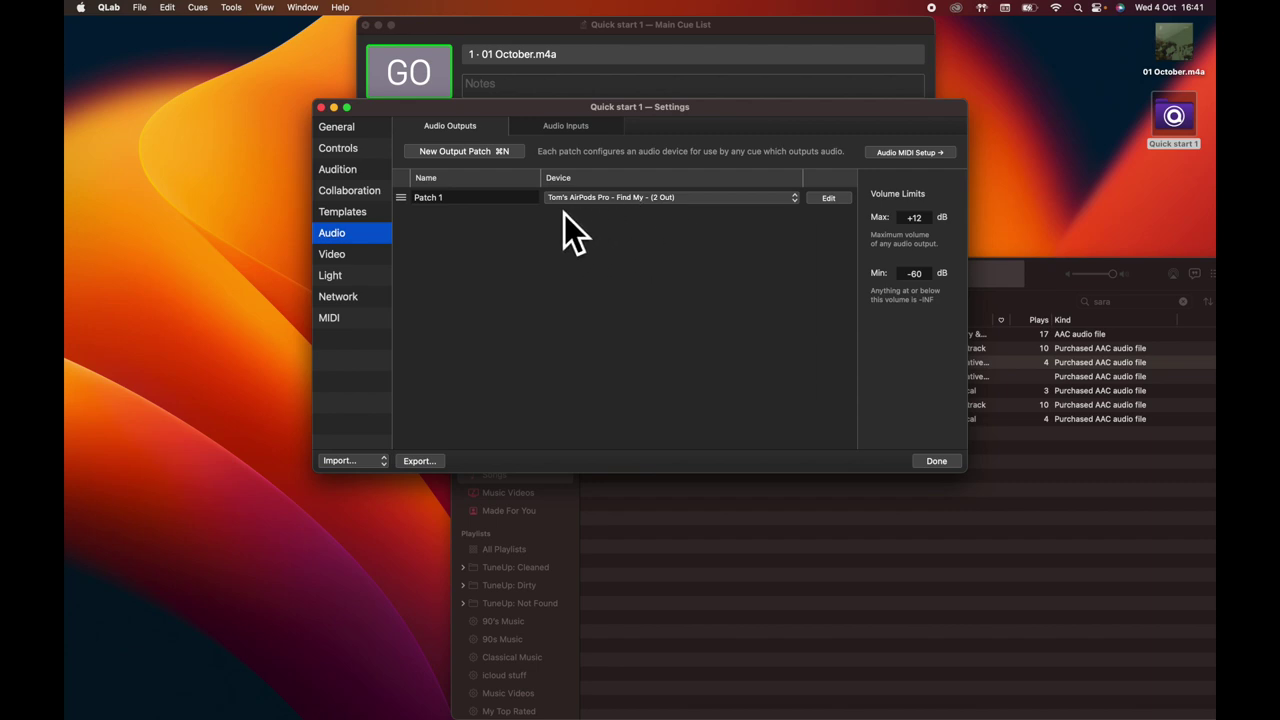
left_click(800, 204)
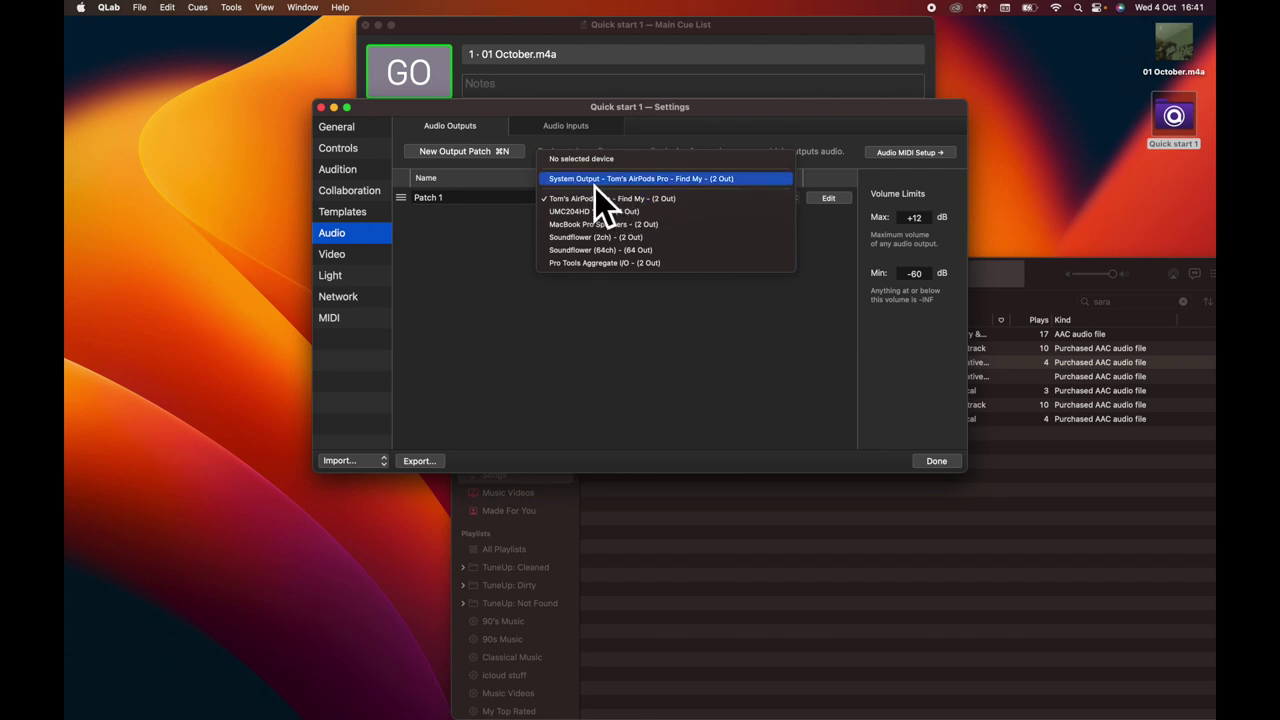
left_click(548, 333)
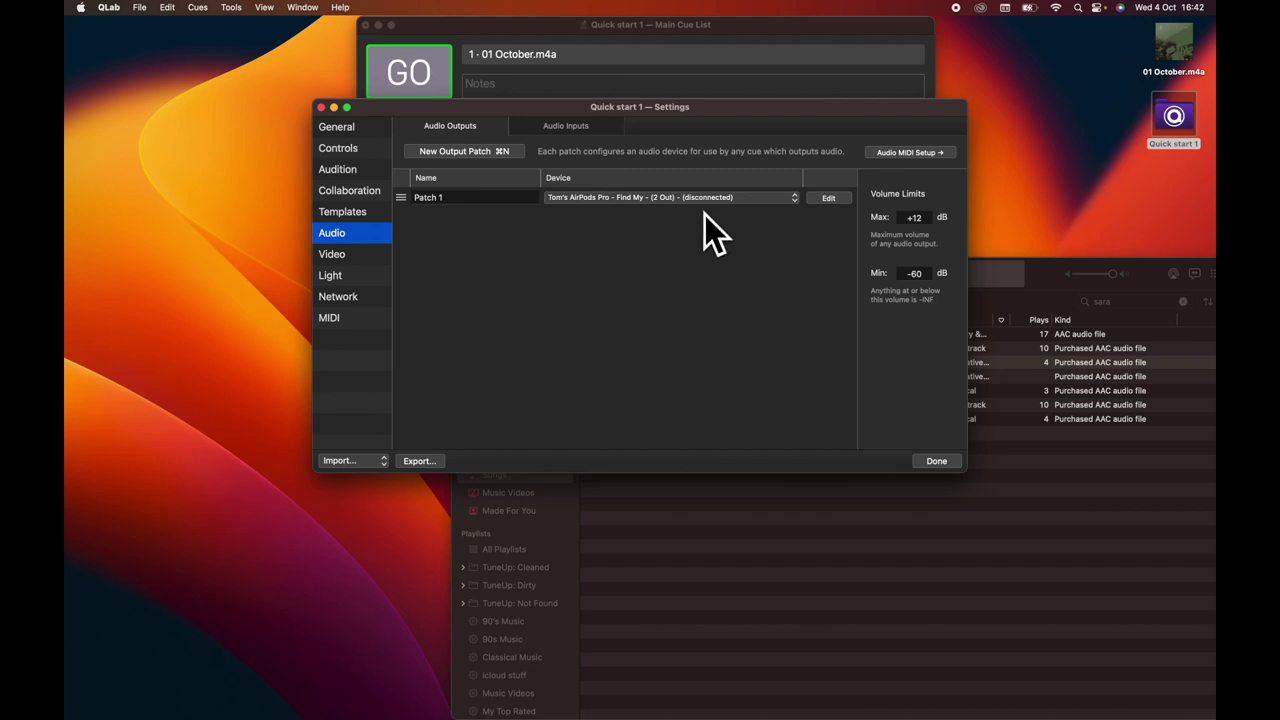
- Check Patch 1's device list again, then bring the Main Cue List with cue 1 forward
left_click(804, 209)
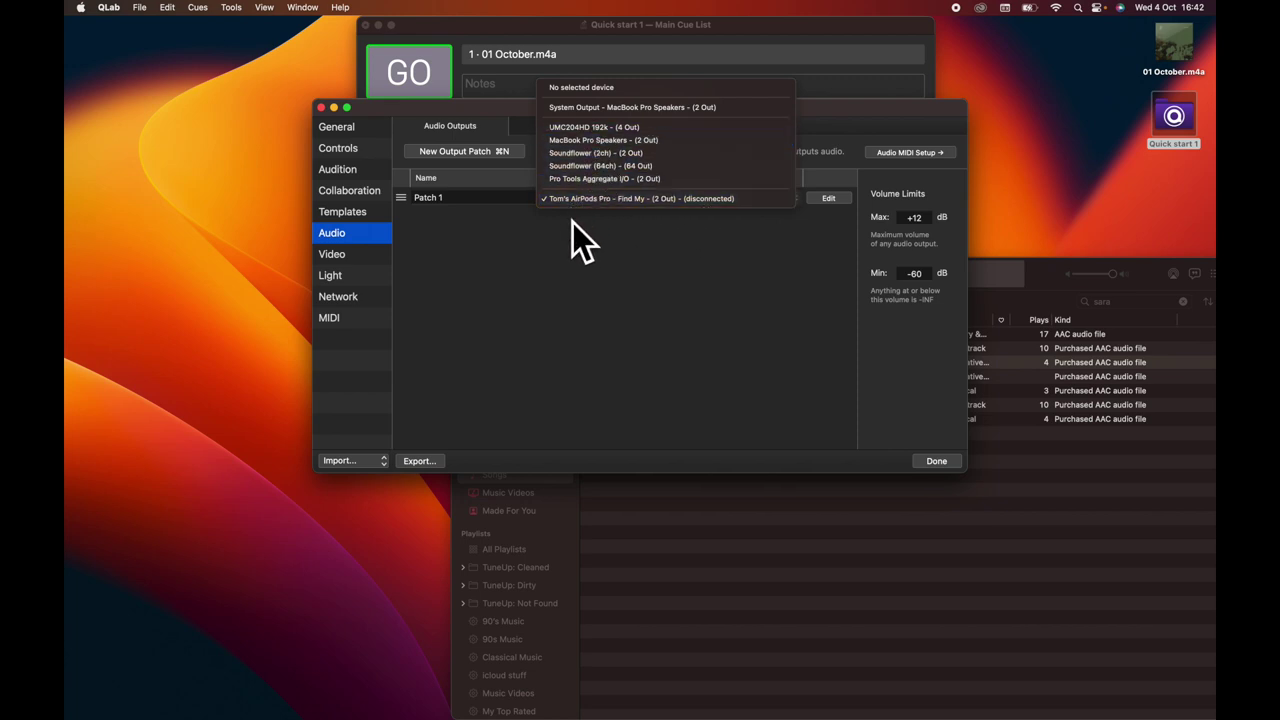
left_click(505, 31)
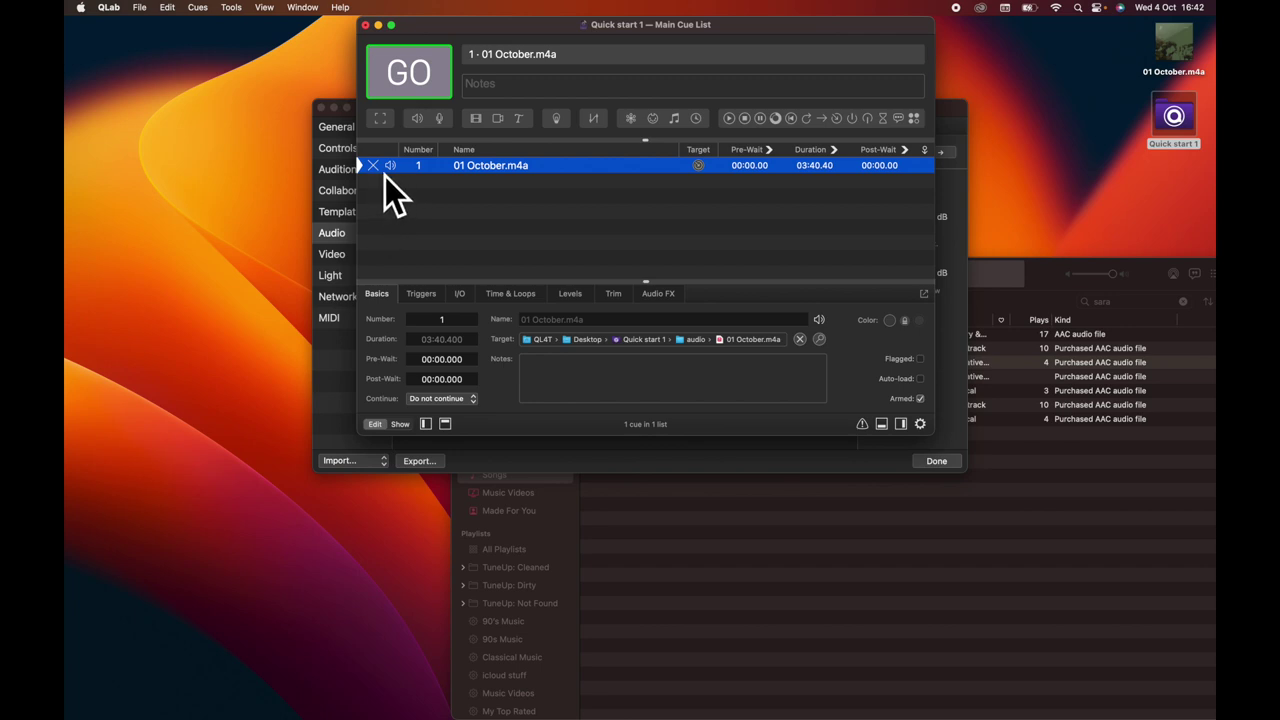
- Read cue 1's invalid output patch warning, then return to the Audio Outputs settings
mouse_move(384, 175)
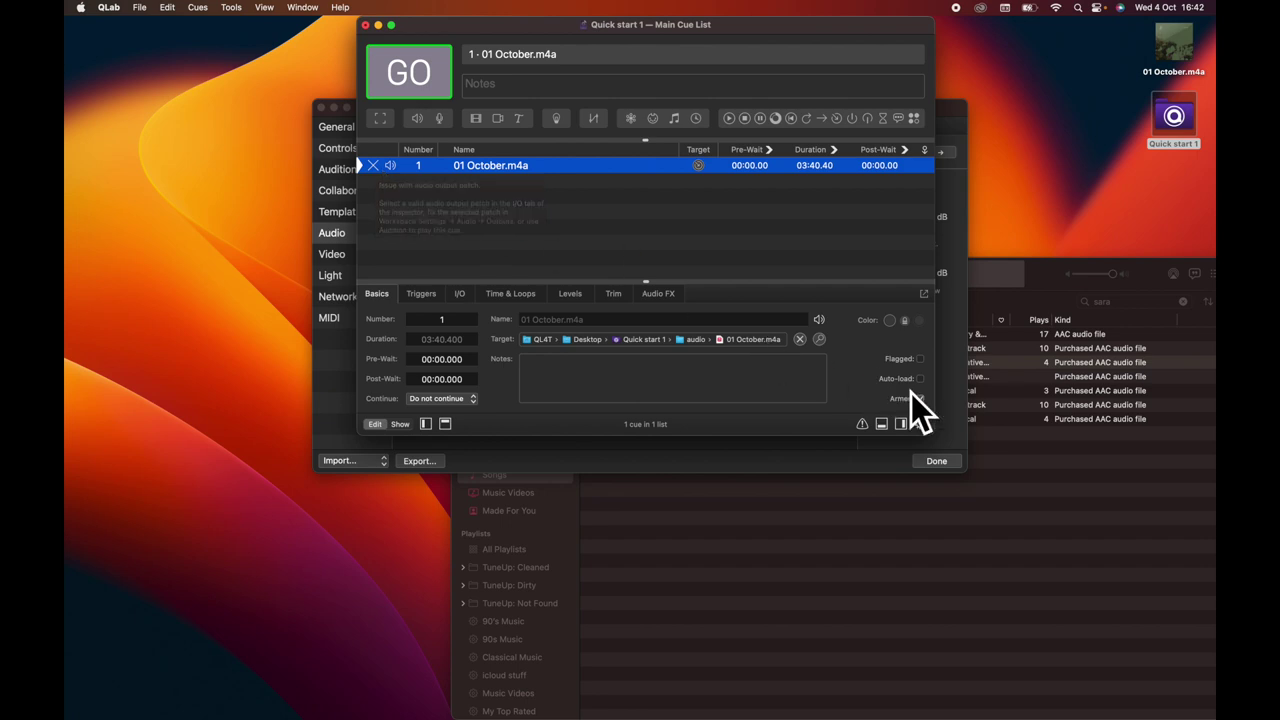
left_click(920, 424)
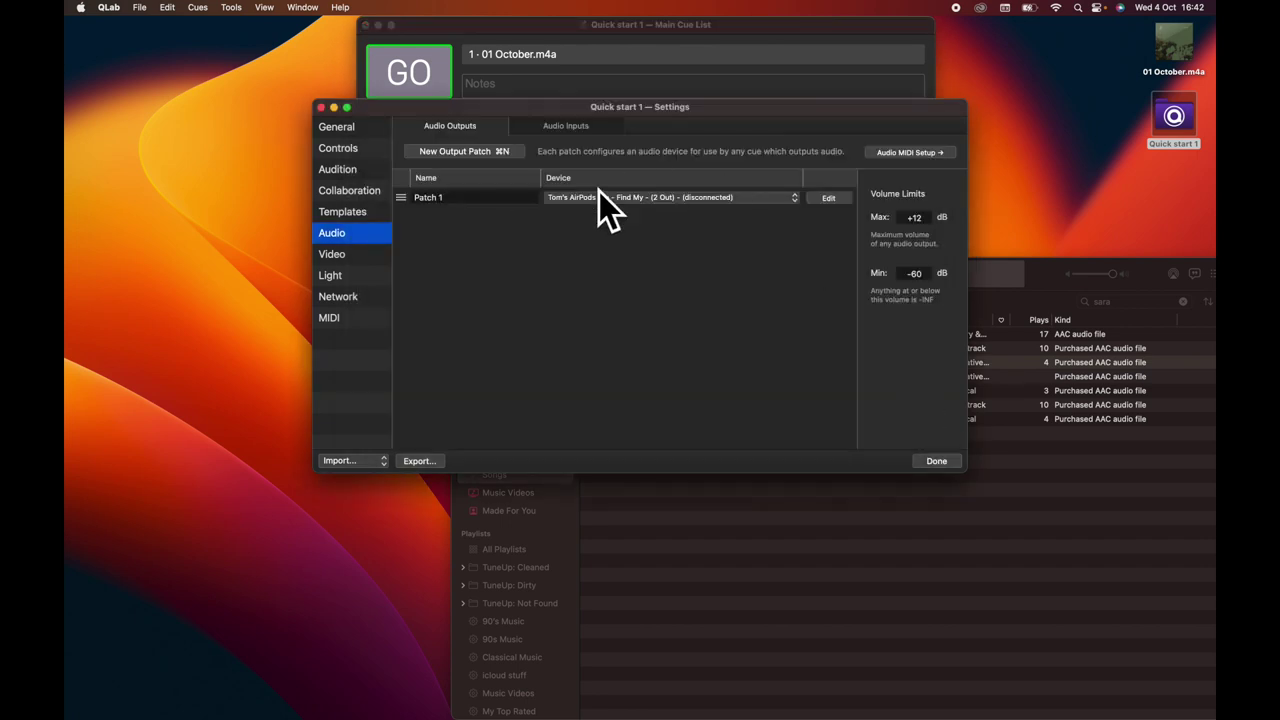
- Route Patch 1 to the MacBook Pro Speakers (2 Out), check cue 1's I/O details, then reopen Audio Outputs
left_click(799, 201)
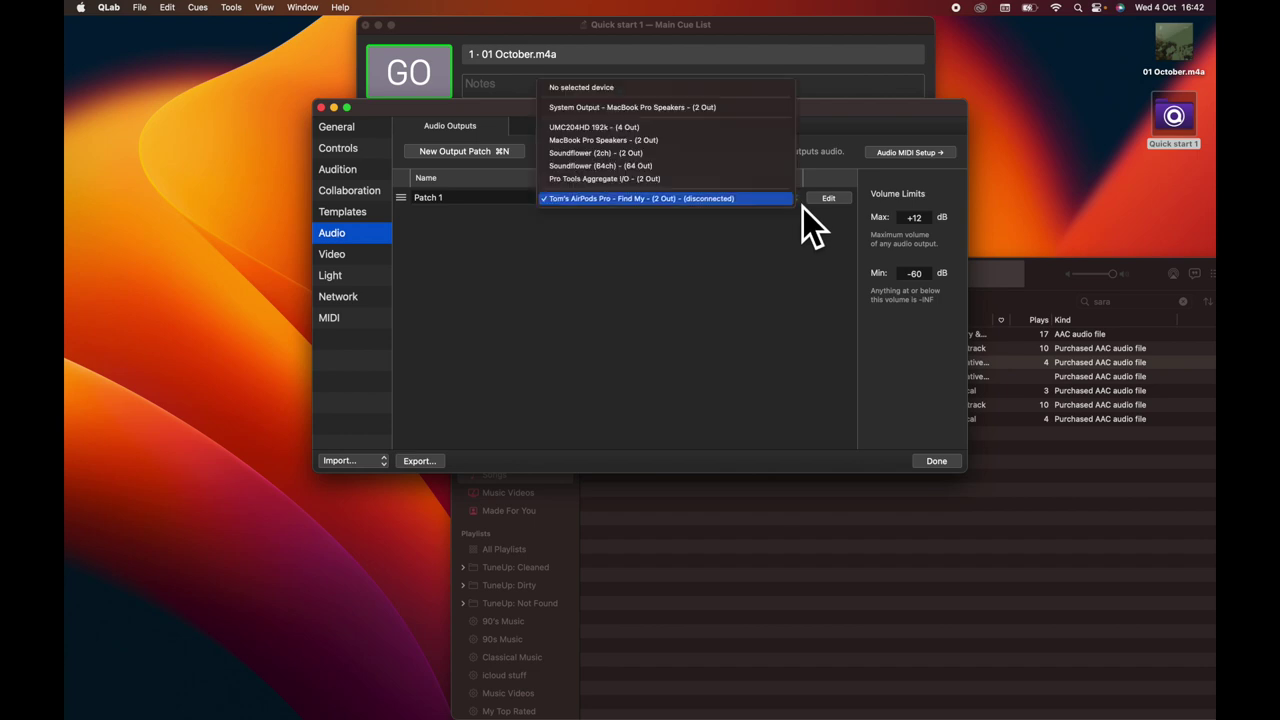
left_click(660, 143)
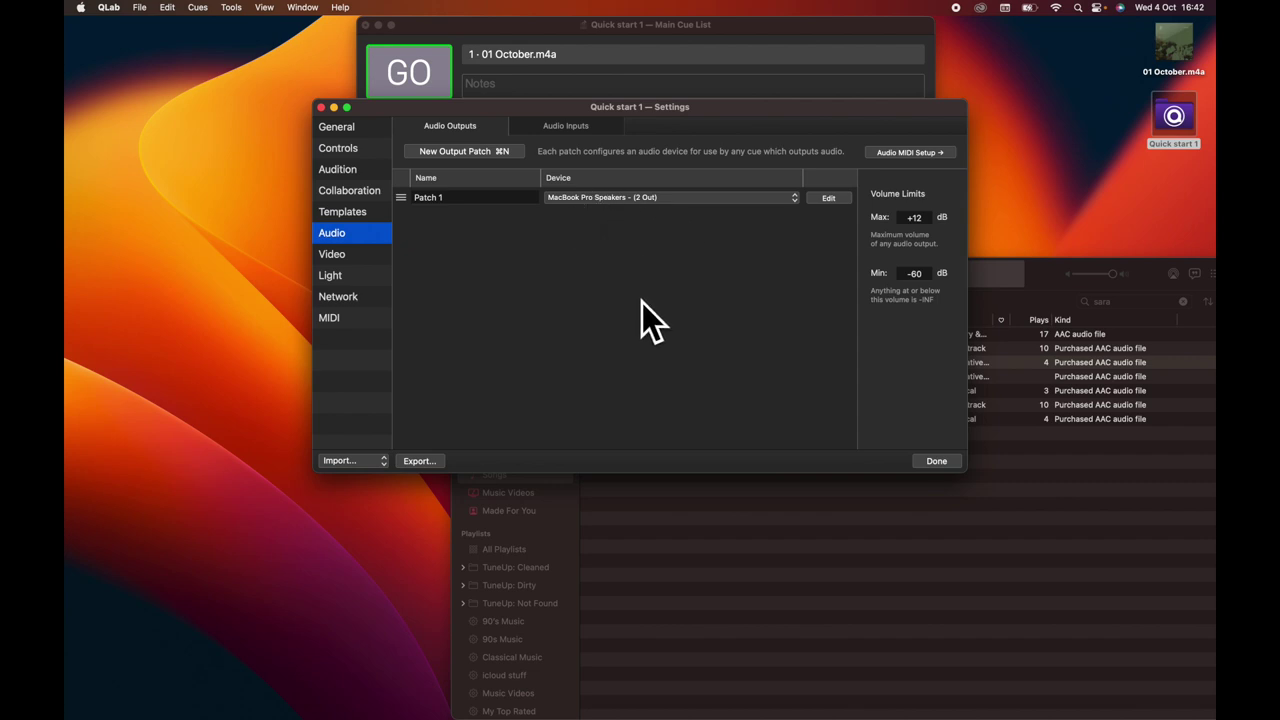
left_click(947, 465)
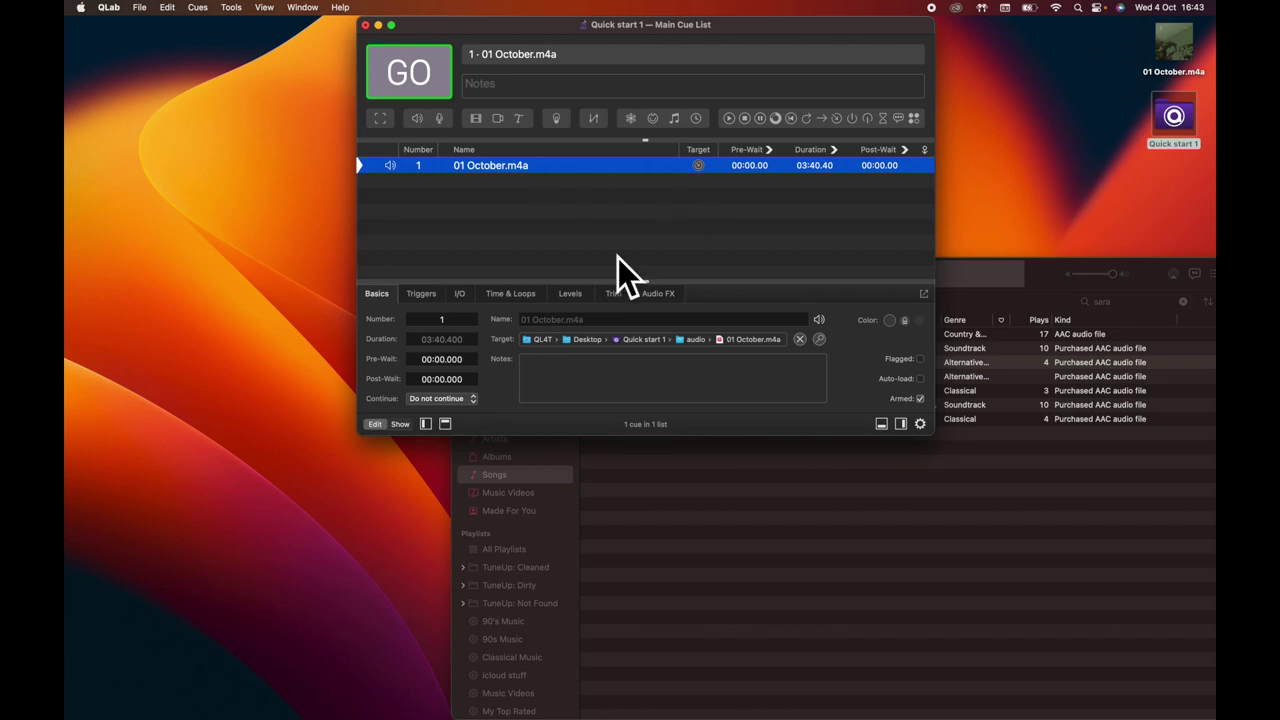
left_click(471, 299)
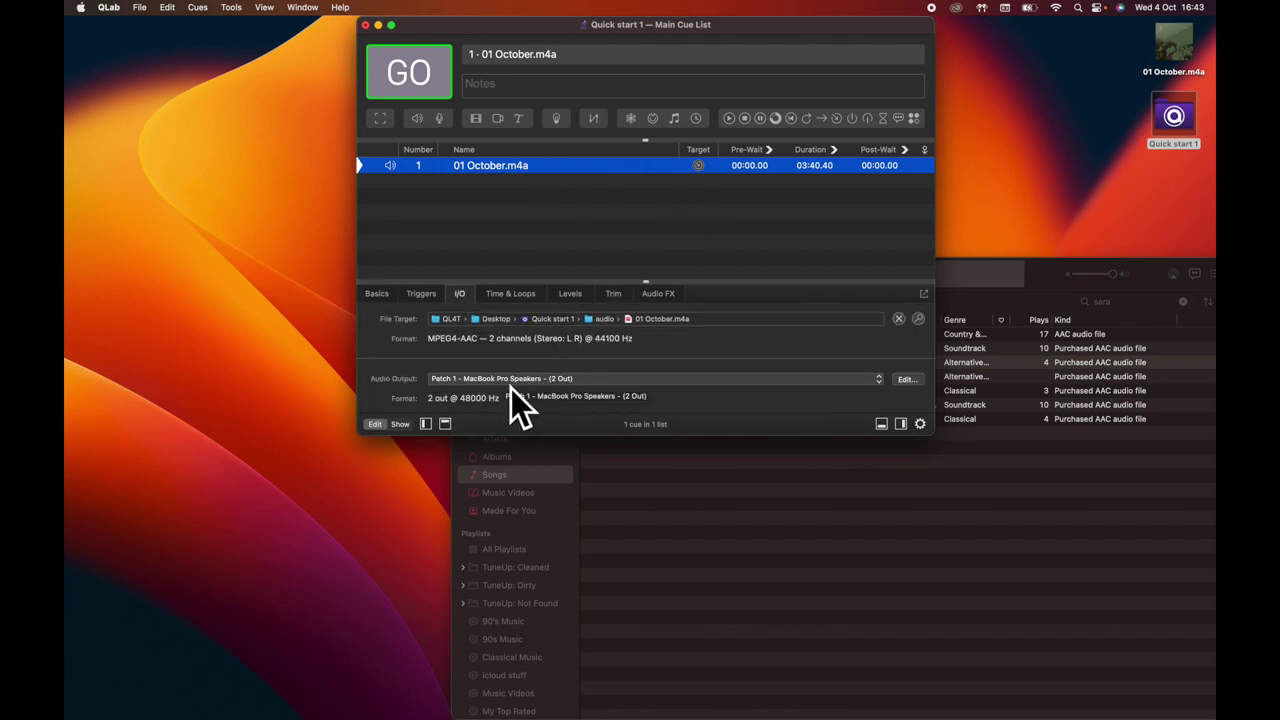
left_click(922, 426)
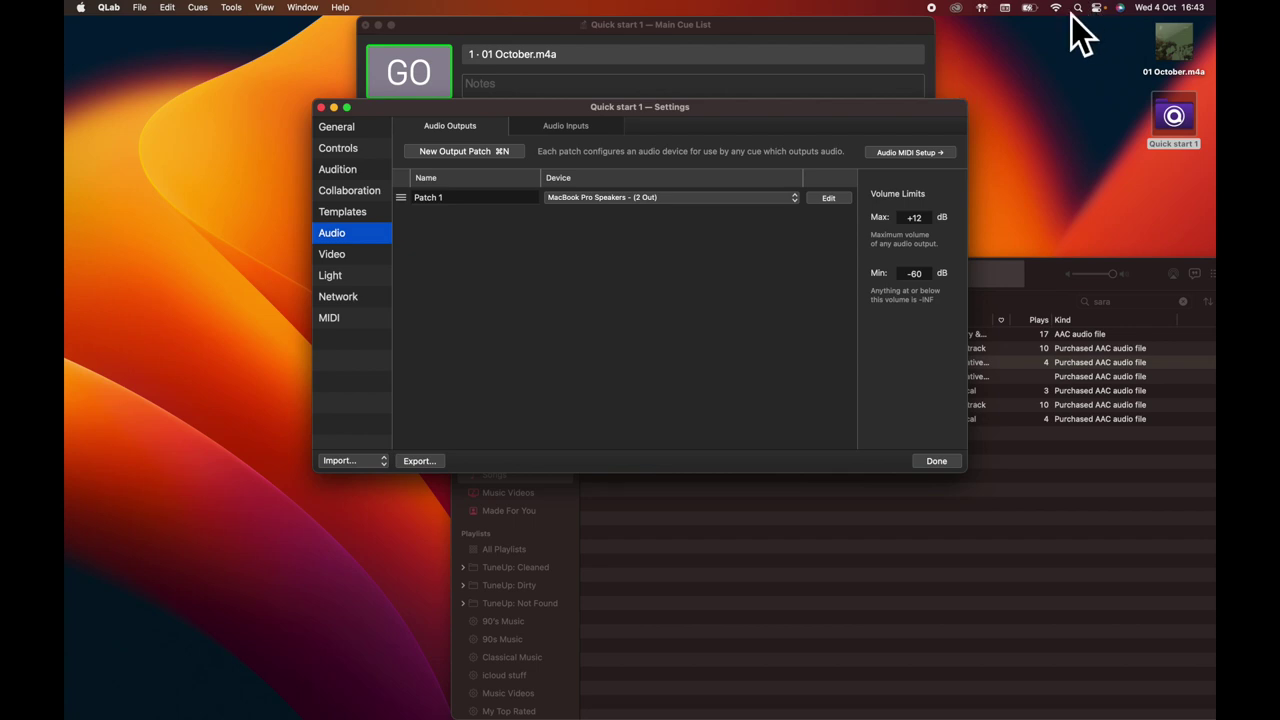
- Set Patch 1's device back to System Output (MacBook Pro Speakers)
left_click(803, 204)
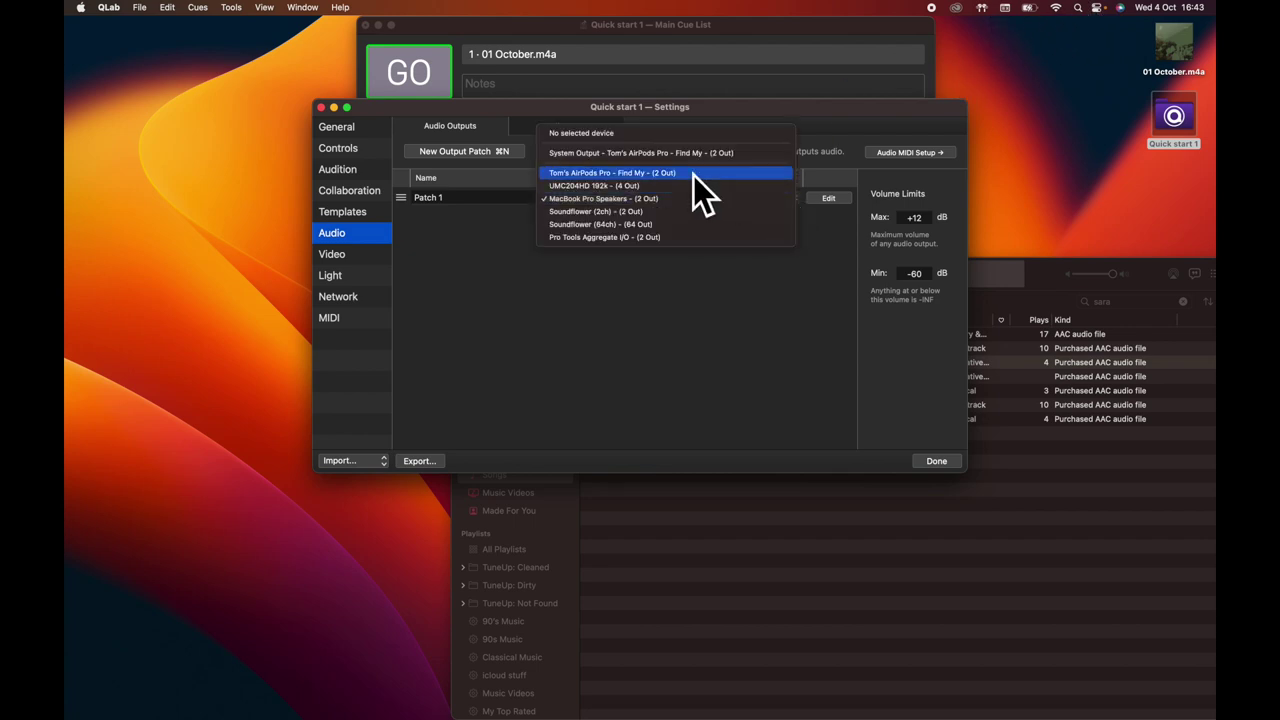
left_click(586, 155)
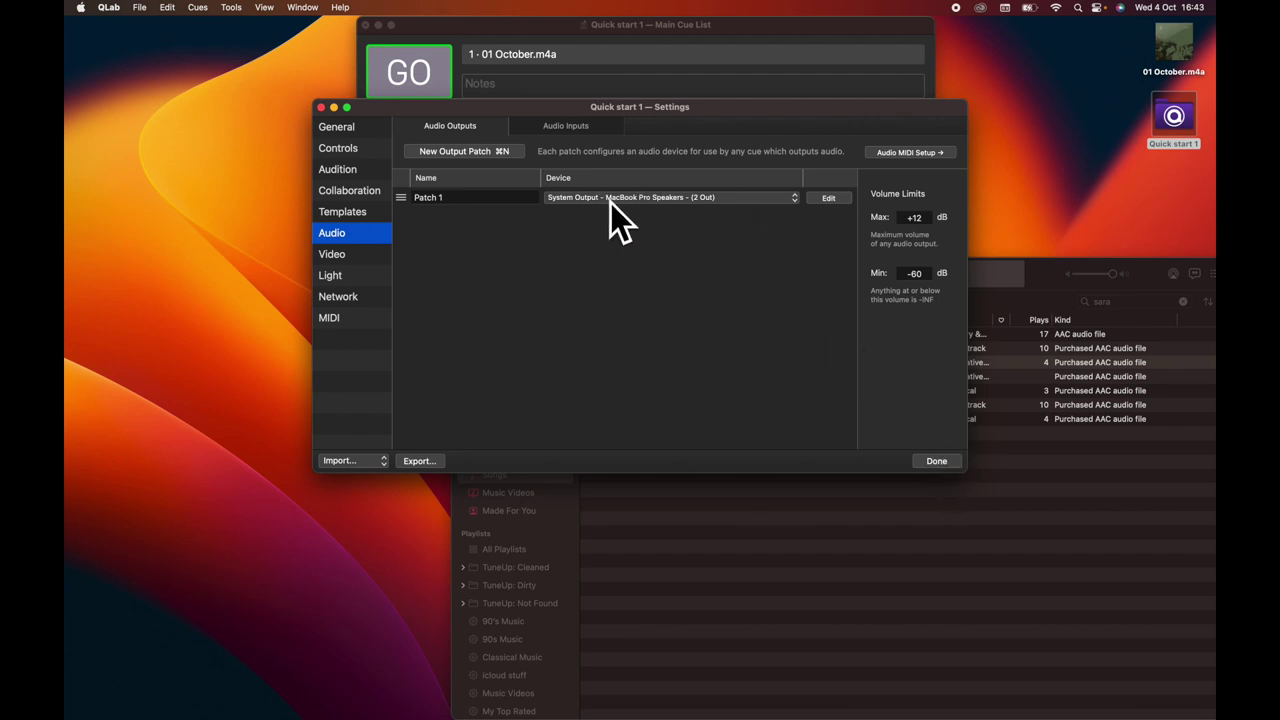
- Click Done to close the workspace settings and shift the Main Cue List window slightly left
left_click(936, 461)
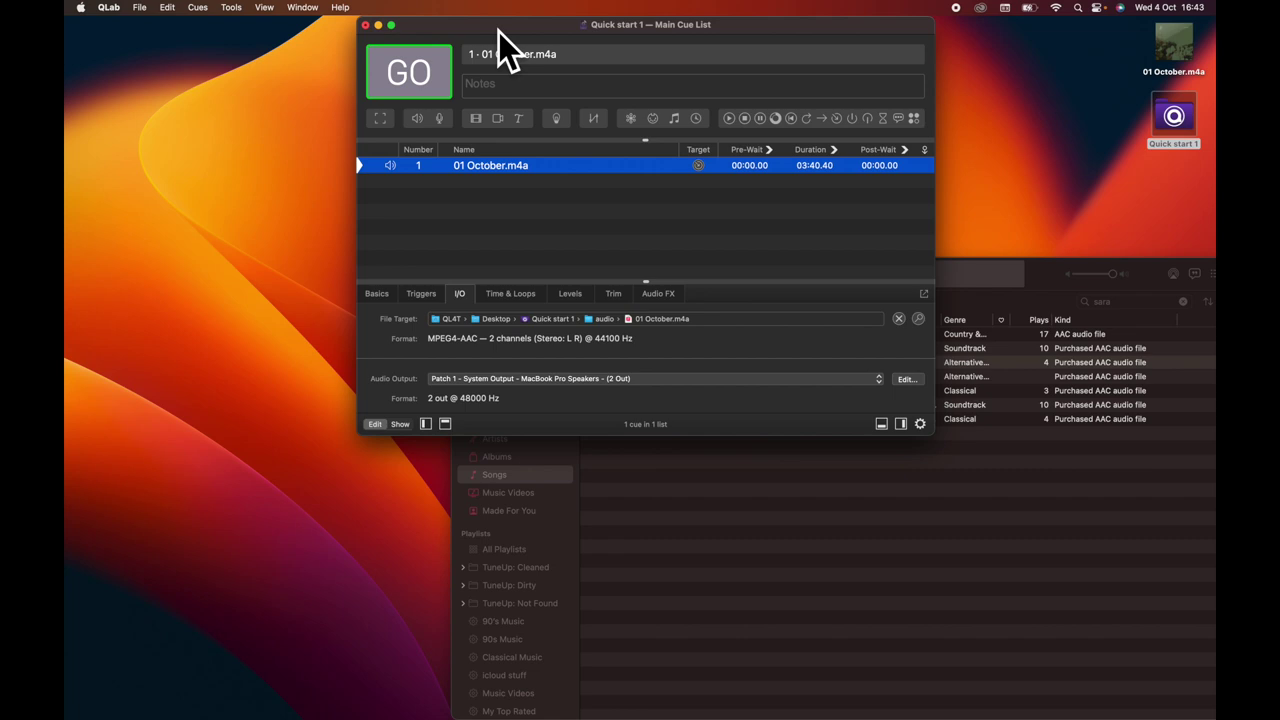
left_click_drag(499, 32, 484, 28)
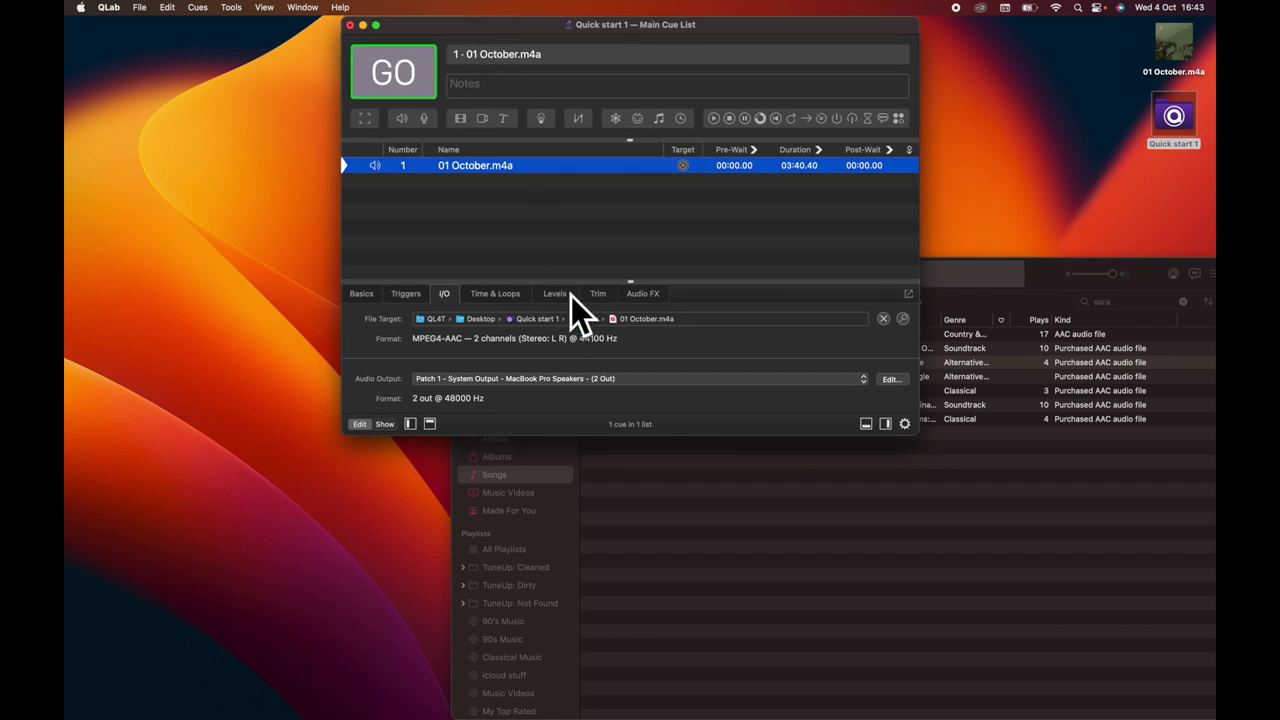